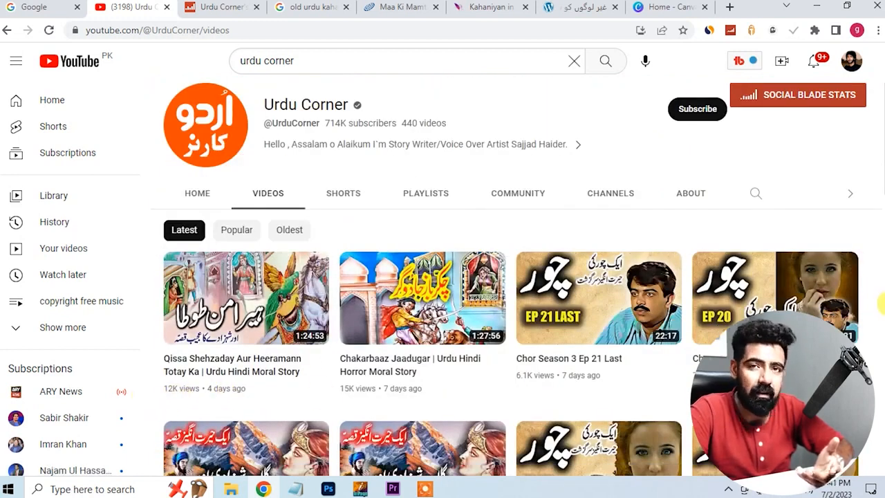
# - Browse the latest videos on the Urdu Corner YouTube channel
pyautogui.scroll(-5, 880, 247)
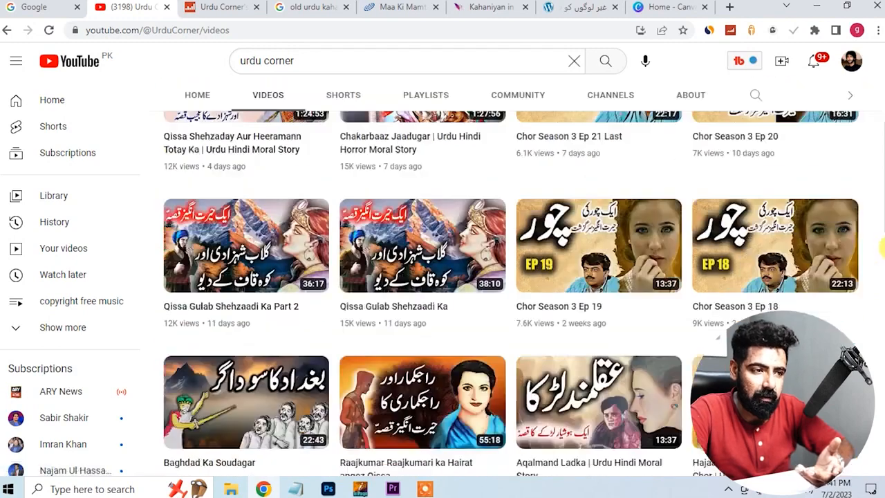
pyautogui.scroll(6, 880, 248)
pyautogui.scroll(-9, 880, 247)
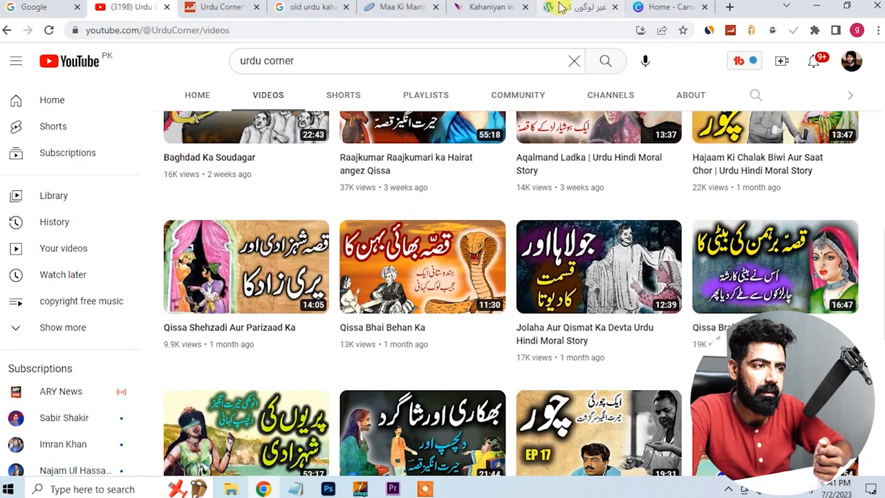
# - Examine the Urdu Corner channel's rankings, estimated earnings and daily statistics on Social Blade
pyautogui.click(203, 7)
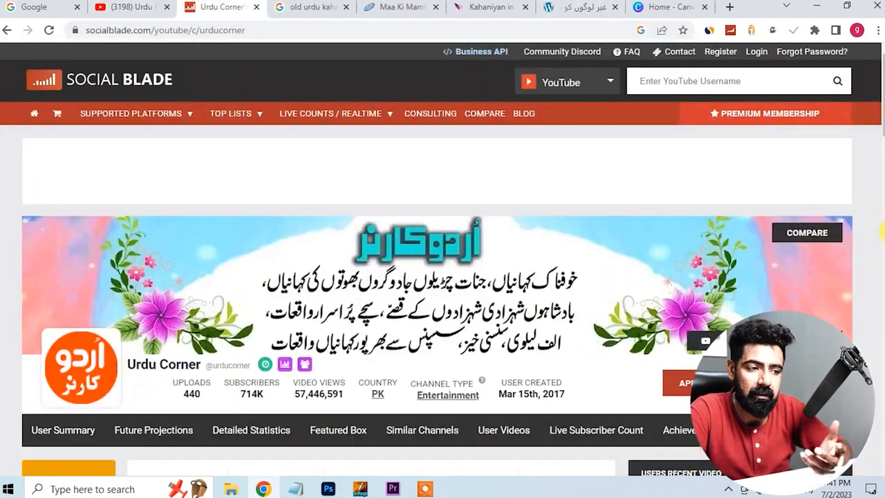
pyautogui.scroll(-4, 881, 232)
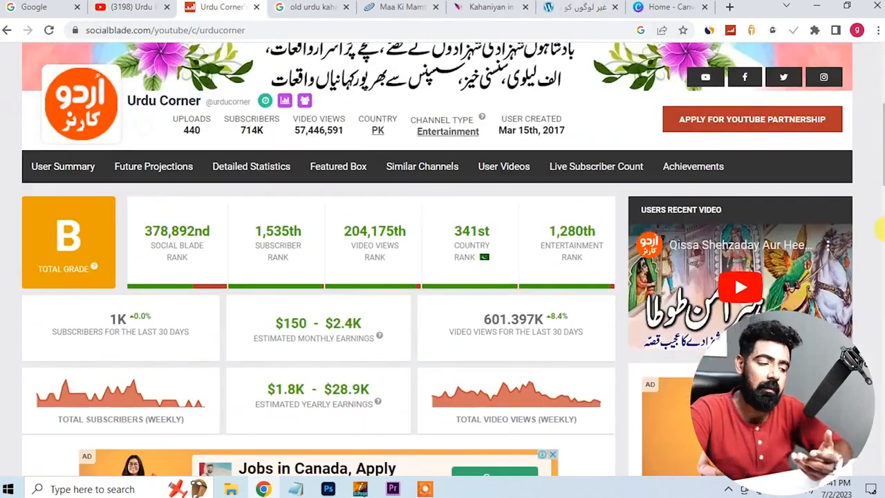
pyautogui.scroll(-3, 880, 235)
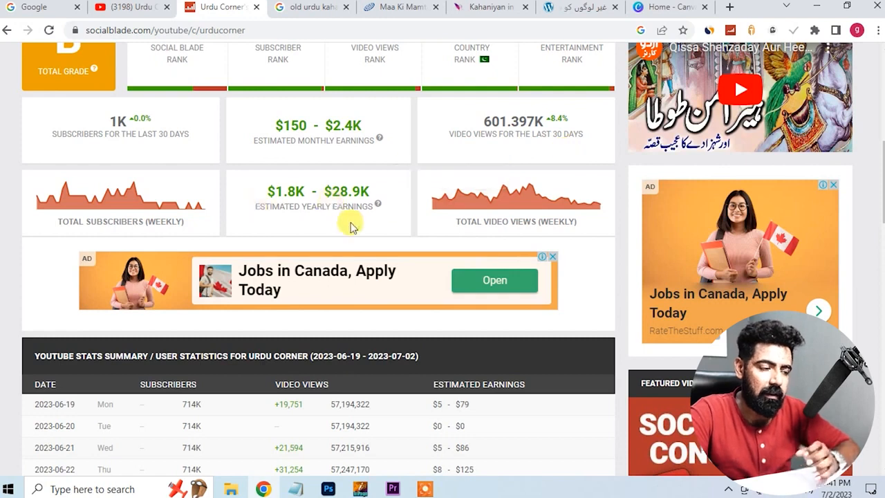
pyautogui.scroll(4, 350, 226)
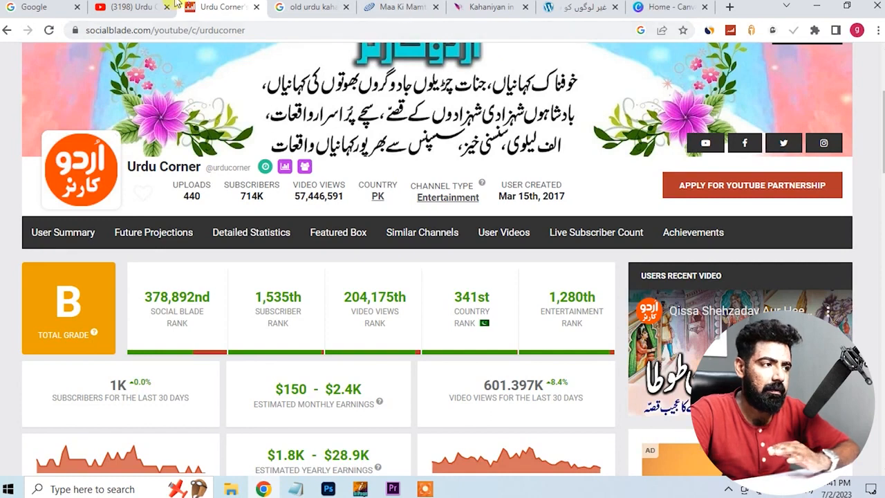
# - Return to Urdu Corner's YouTube video list and review its story titles, thumbnails and view counts
pyautogui.click(175, 4)
pyautogui.scroll(-8, 869, 208)
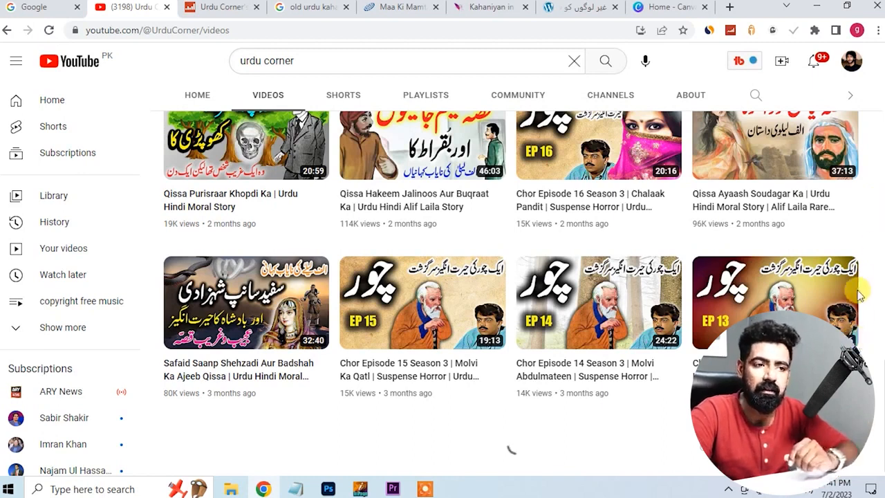
pyautogui.scroll(10, 863, 290)
pyautogui.scroll(-5, 879, 235)
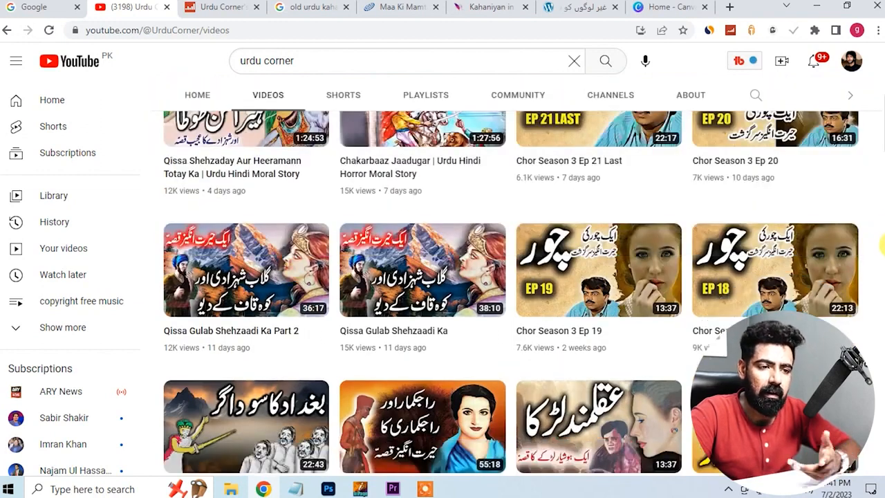
pyautogui.scroll(-4, 882, 252)
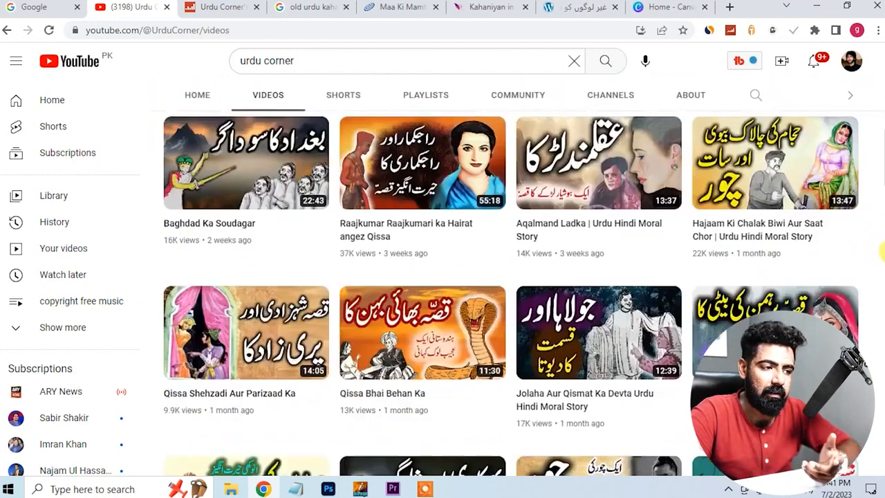
pyautogui.scroll(-3, 882, 252)
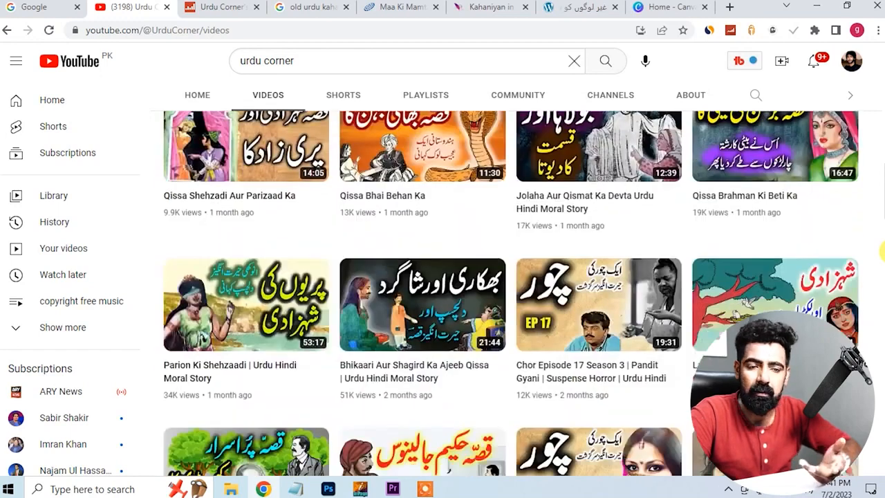
pyautogui.scroll(12, 882, 252)
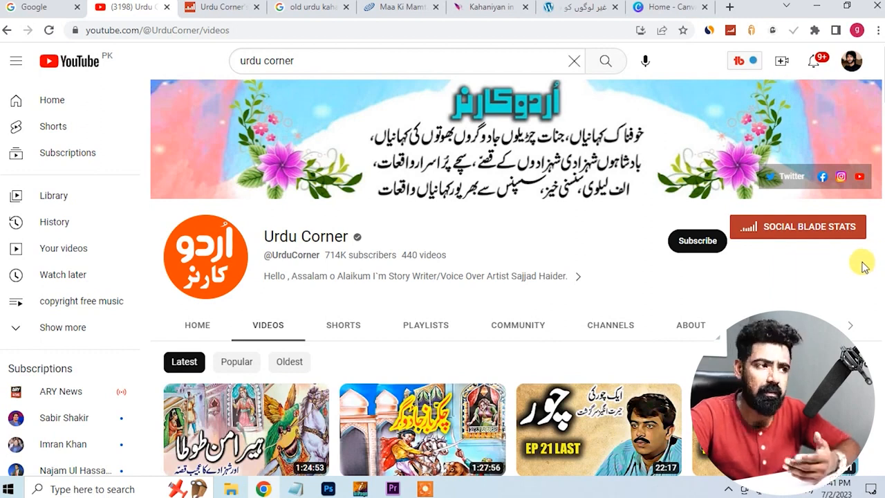
# - Look through the Google results for "old urdu kahaniyan" for websites that publish Urdu stories
pyautogui.click(322, 6)
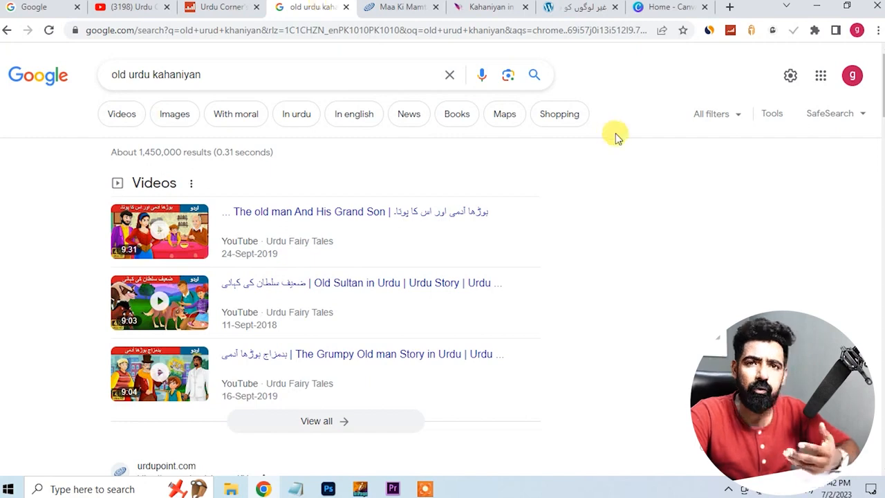
pyautogui.scroll(-2, 631, 158)
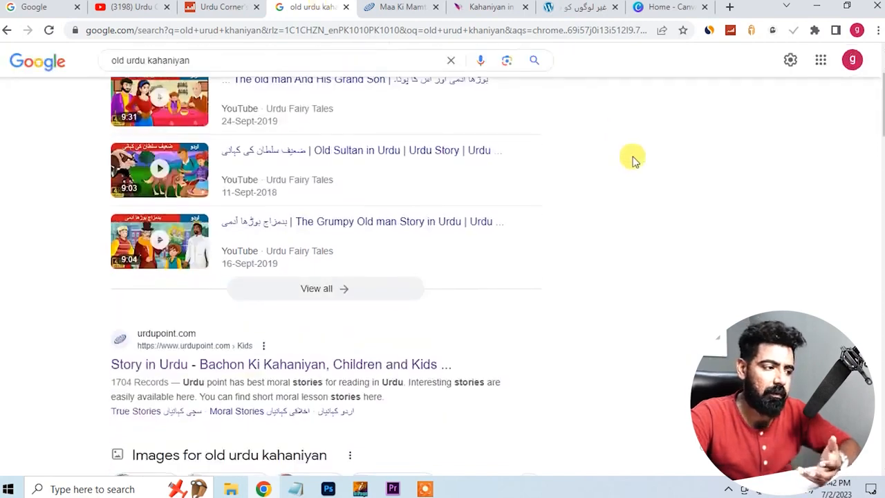
pyautogui.scroll(-2, 632, 159)
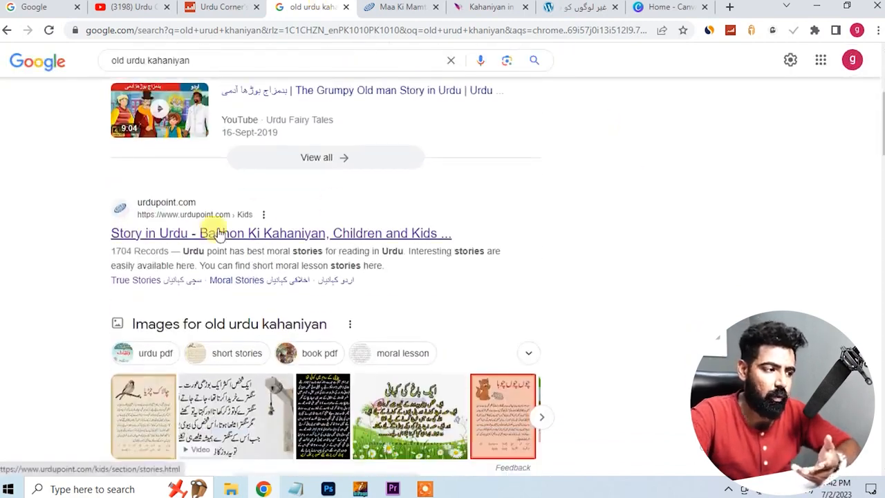
pyautogui.scroll(-5, 218, 235)
pyautogui.scroll(-1, 190, 249)
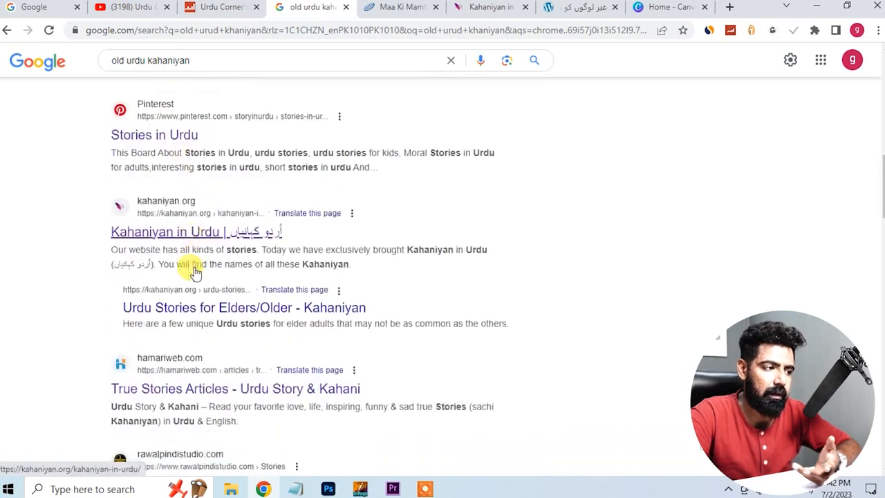
pyautogui.scroll(-3, 196, 271)
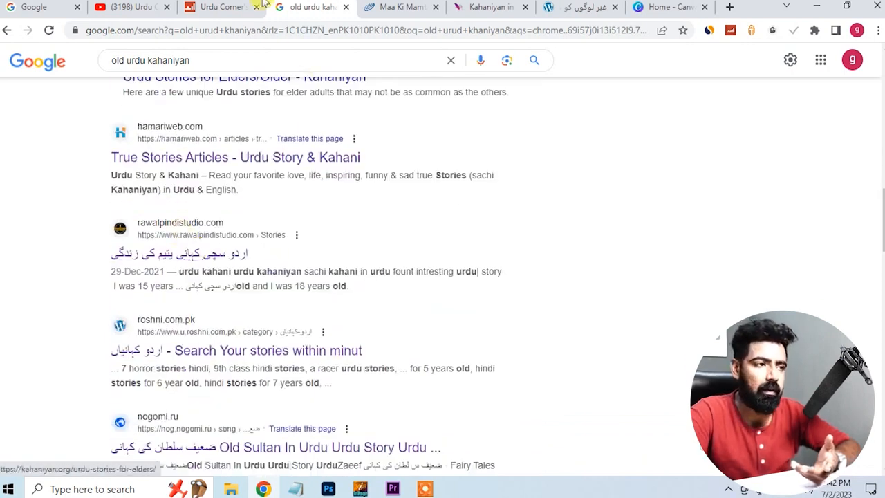
# - View the Maa Ki Mamta story article on urdupoint.com
pyautogui.click(400, 7)
pyautogui.scroll(6, 316, 257)
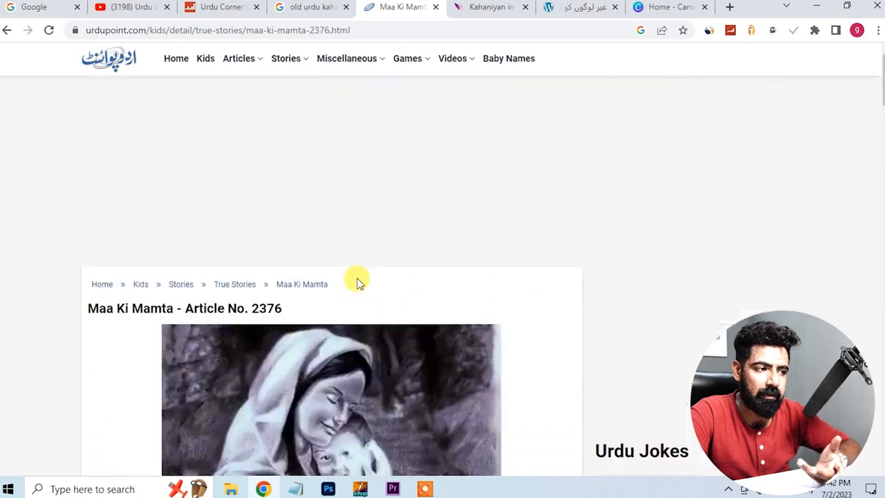
pyautogui.scroll(-5, 356, 278)
pyautogui.scroll(4, 339, 249)
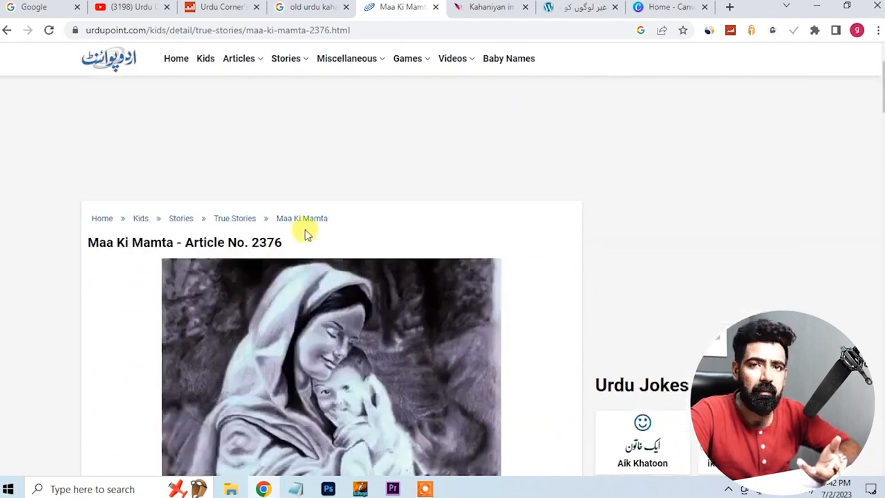
# - Examine the list of story links on kahaniyan.org's Kahaniyan in Urdu page
pyautogui.click(475, 7)
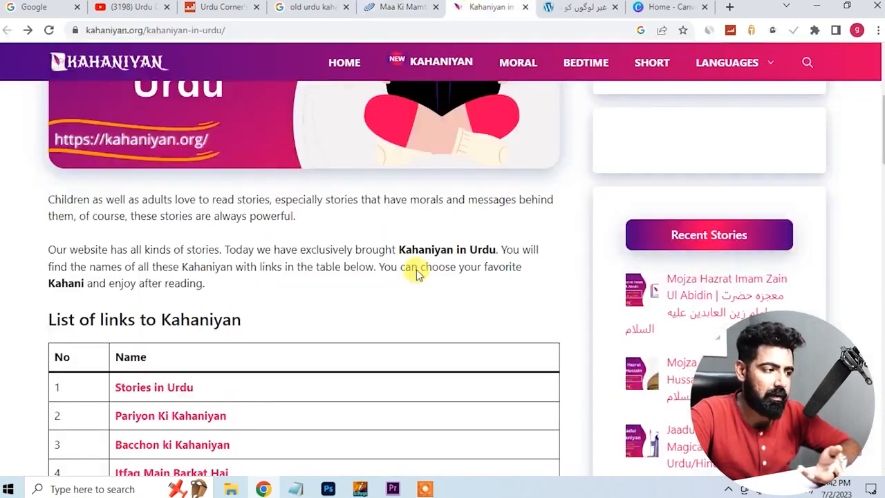
pyautogui.scroll(1, 416, 274)
pyautogui.scroll(-4, 414, 270)
pyautogui.scroll(-5, 411, 272)
pyautogui.scroll(-2, 406, 271)
pyautogui.scroll(5, 404, 266)
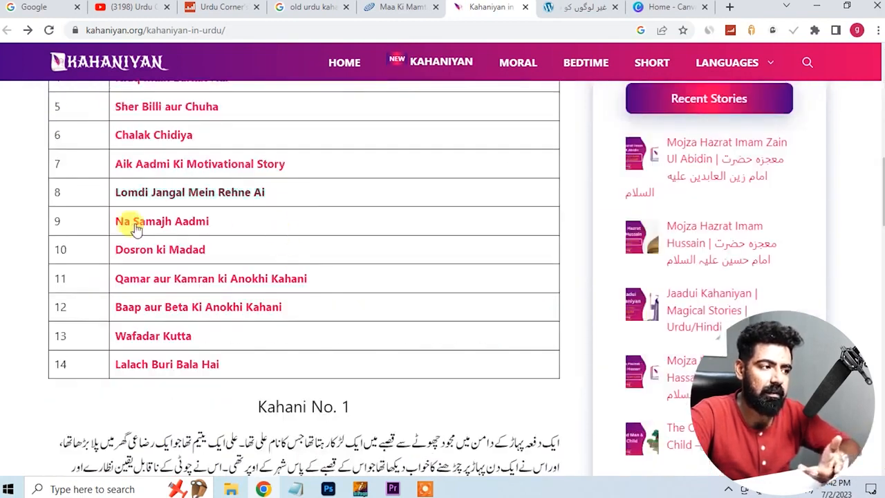
# - View the Urdu animal story on u.roshni.com.pk
pyautogui.click(557, 7)
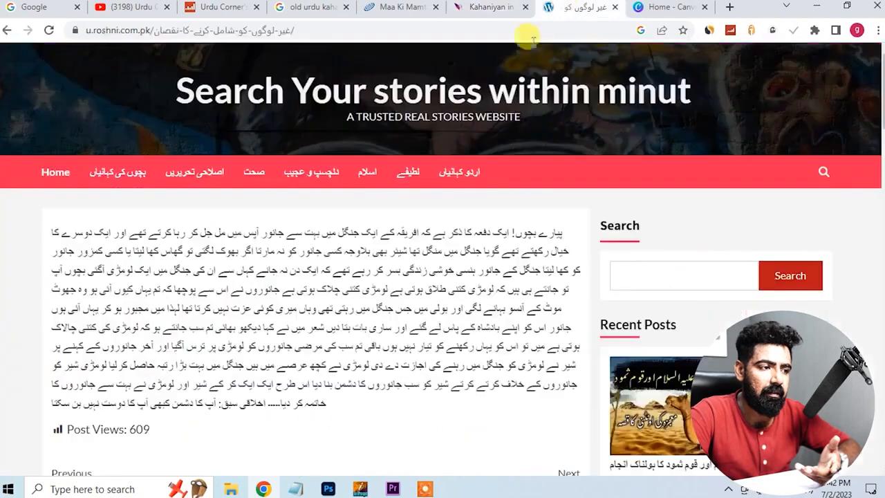
pyautogui.scroll(-5, 316, 256)
pyautogui.scroll(5, 315, 251)
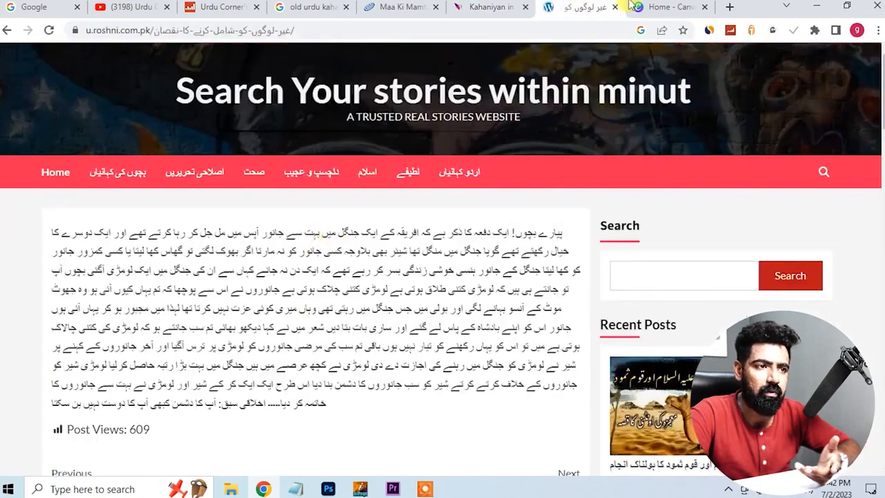
# - Recheck the Maa Ki Mamta article on urdupoint.com and look over the text of Kahani No. 1 on kahaniyan.org
pyautogui.click(379, 6)
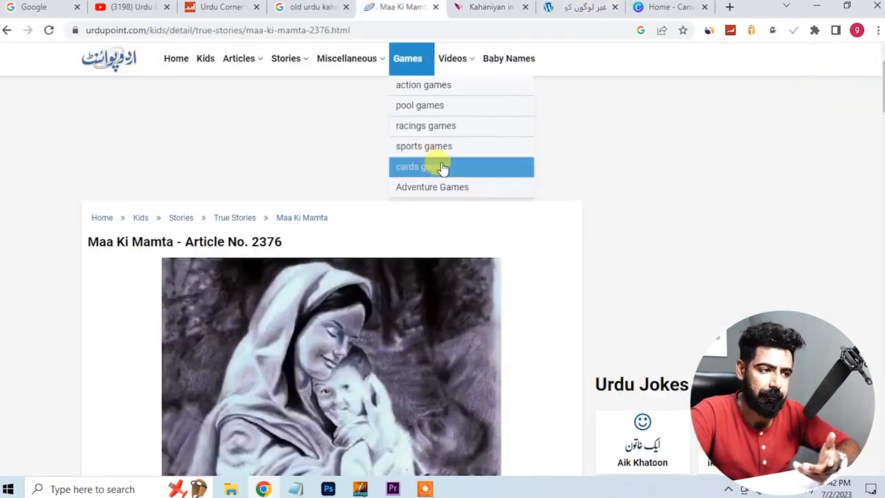
pyautogui.scroll(-10, 442, 168)
pyautogui.click(484, 7)
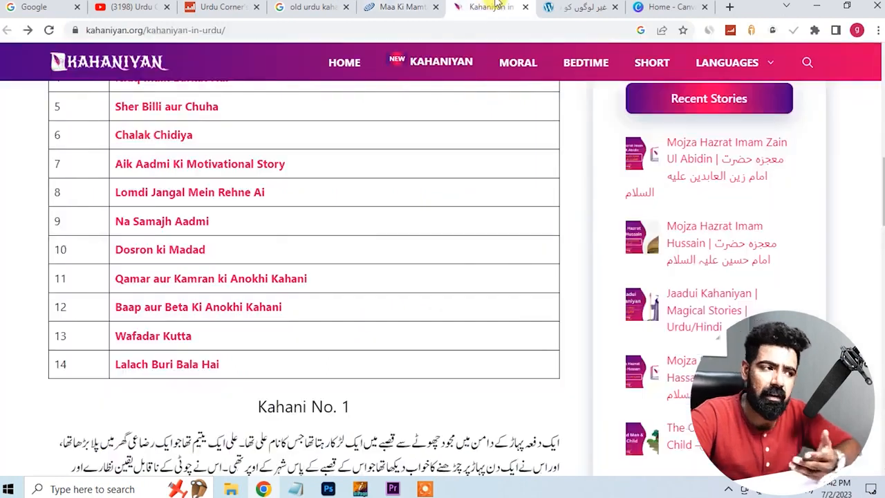
pyautogui.scroll(-15, 493, 181)
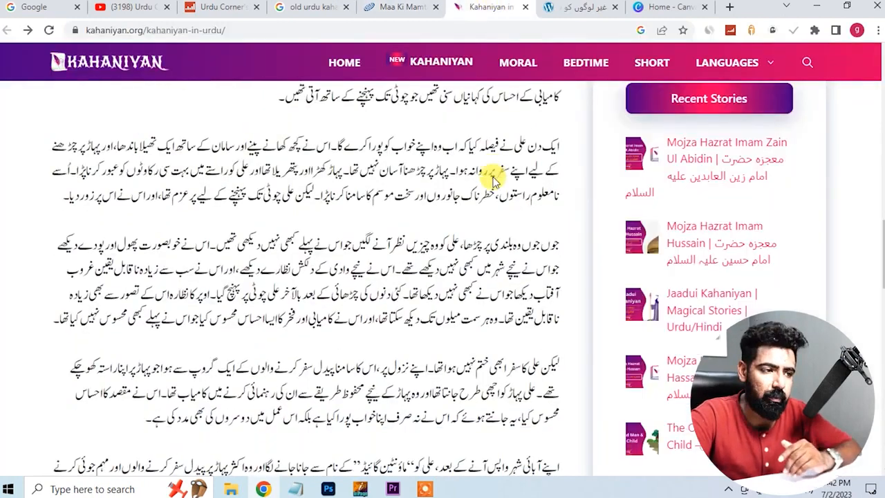
pyautogui.scroll(12, 493, 181)
pyautogui.scroll(3, 492, 180)
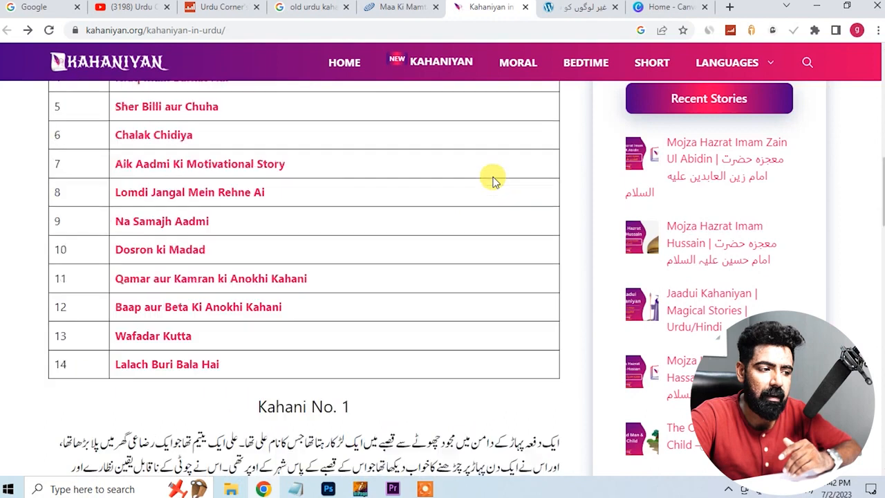
pyautogui.scroll(-4, 494, 178)
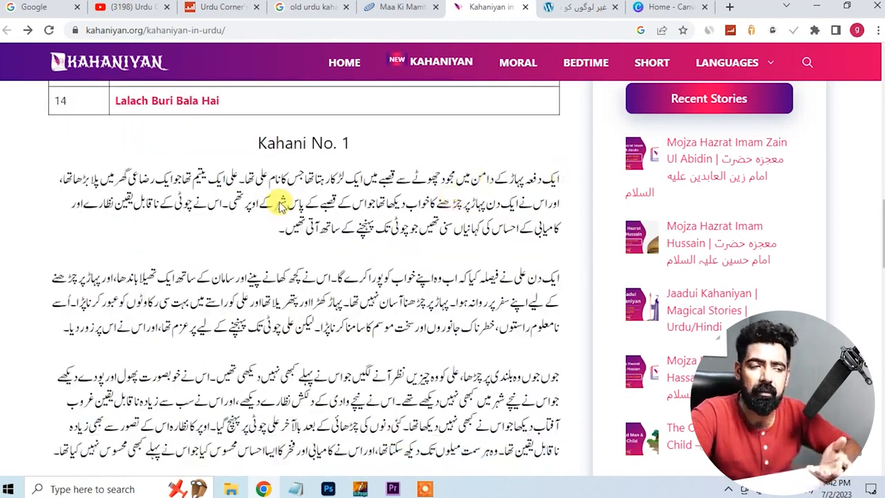
# - Highlight the opening lines of the animal story on u.roshni.com.pk, and clear the selection
pyautogui.click(552, 8)
pyautogui.moveTo(579, 234); pyautogui.dragTo(316, 273)
pyautogui.click(485, 237)
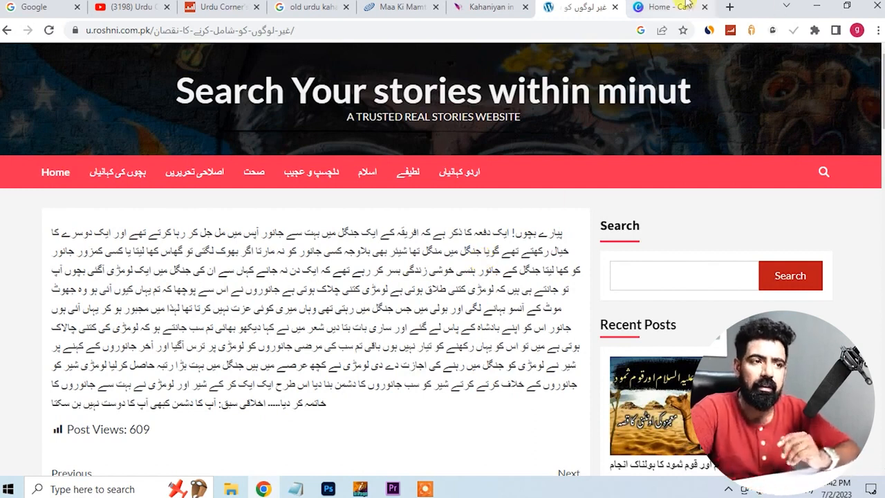
# - Switch to Canva and create a blank YouTube Video design
pyautogui.click(665, 7)
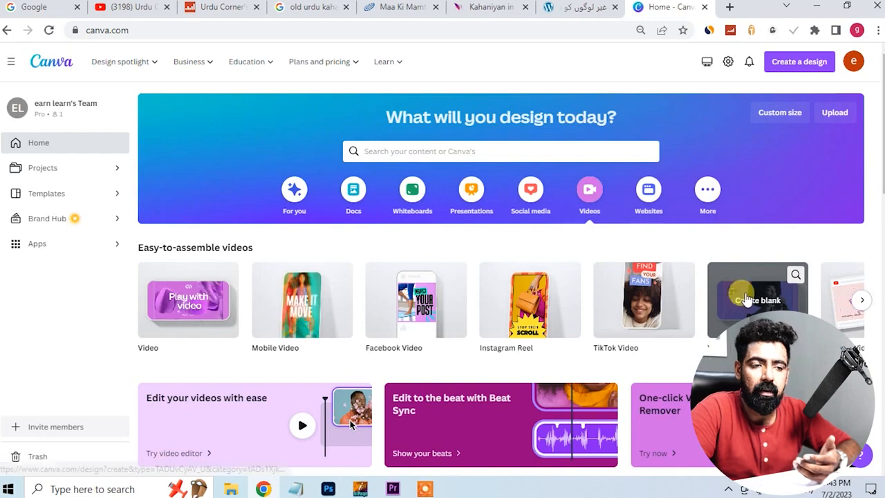
pyautogui.click(744, 295)
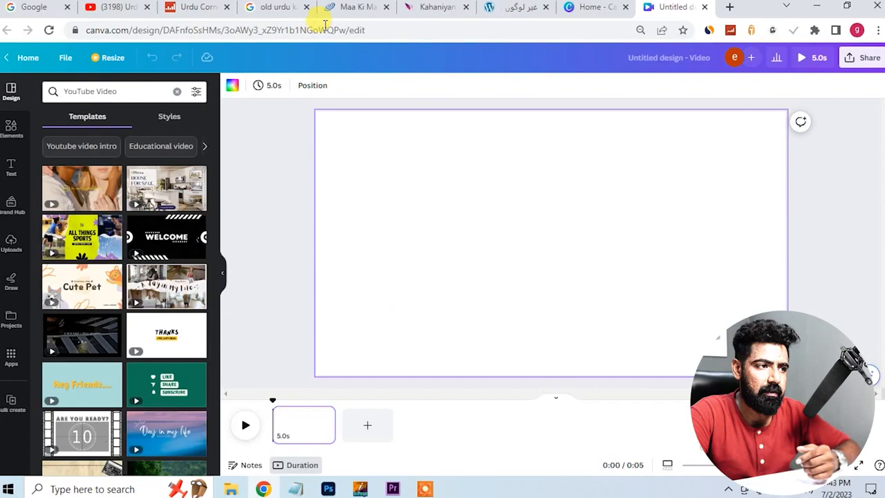
# - Check the story images on urdupoint.com and kahaniyan.org, and copy the image address of the Kahaniyan in Urdu banner
pyautogui.click(340, 6)
pyautogui.scroll(10, 416, 148)
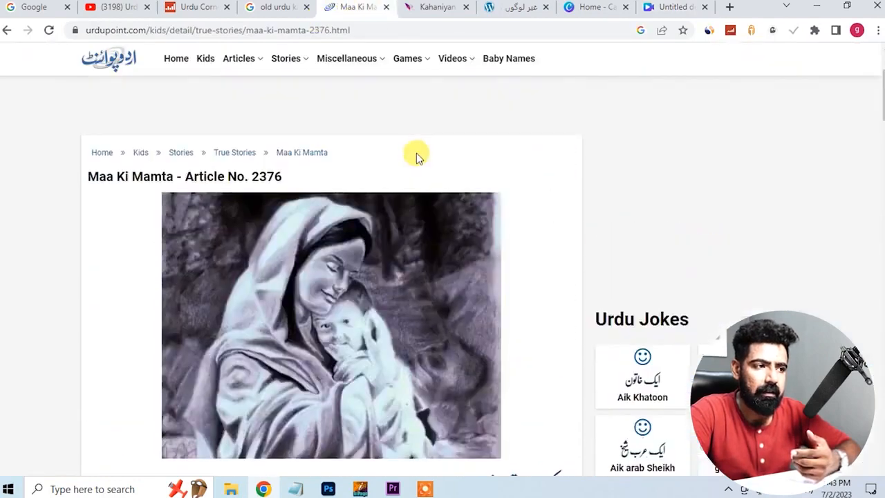
pyautogui.click(429, 5)
pyautogui.scroll(10, 419, 311)
pyautogui.scroll(-4, 418, 310)
pyautogui.scroll(6, 419, 306)
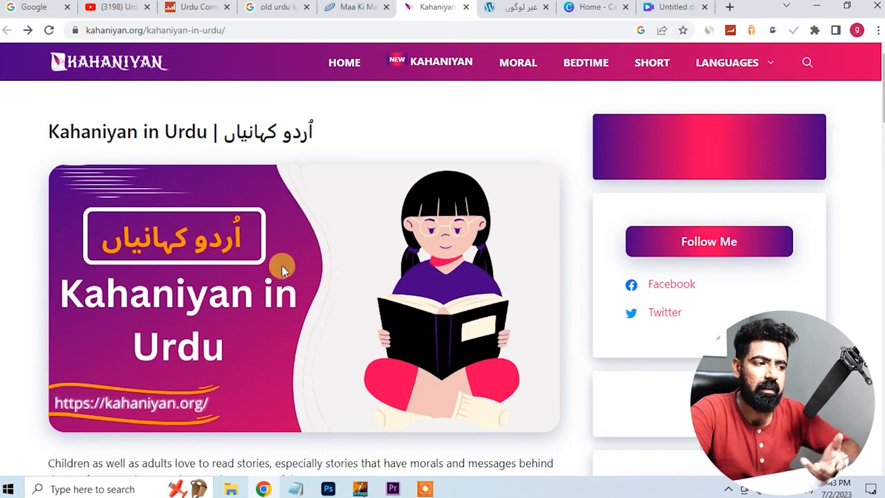
pyautogui.rightClick(315, 240)
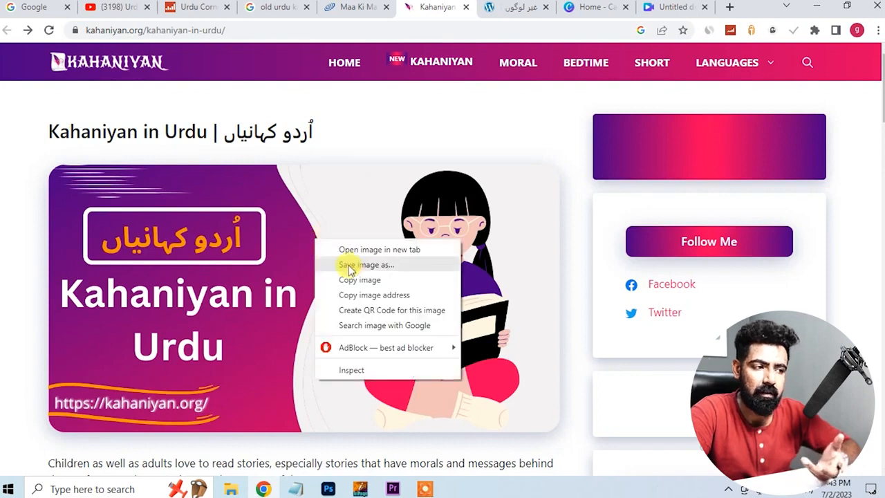
pyautogui.click(367, 296)
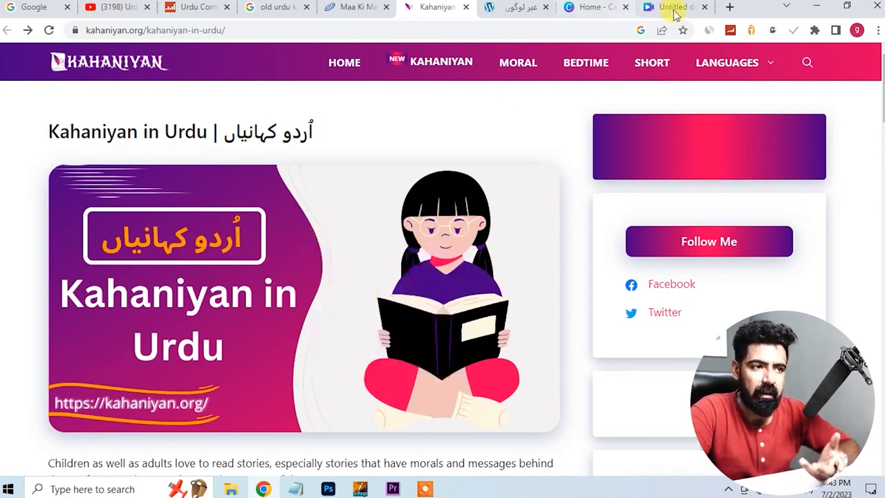
# - Open the copied banner image address in a new browser tab and save the image as kahaniyan-in-urdu.jpg on the desktop
pyautogui.click(729, 7)
pyautogui.rightClick(592, 30)
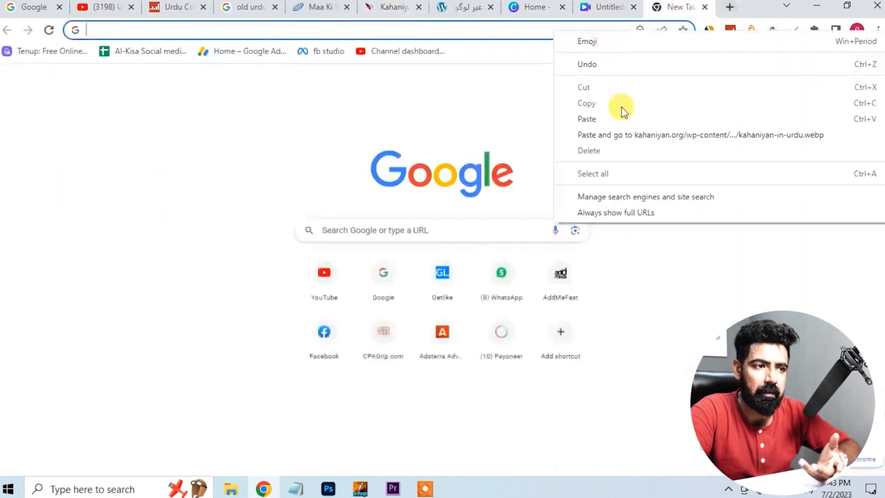
pyautogui.click(619, 132)
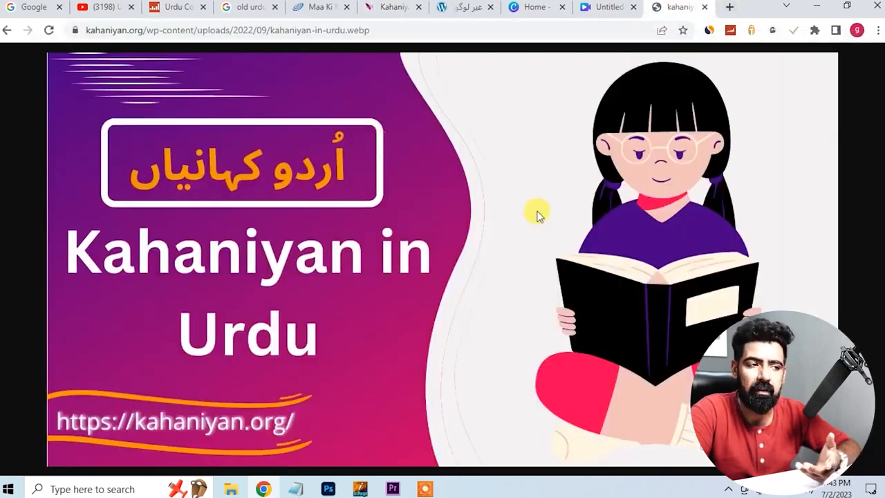
pyautogui.rightClick(422, 190)
pyautogui.click(445, 212)
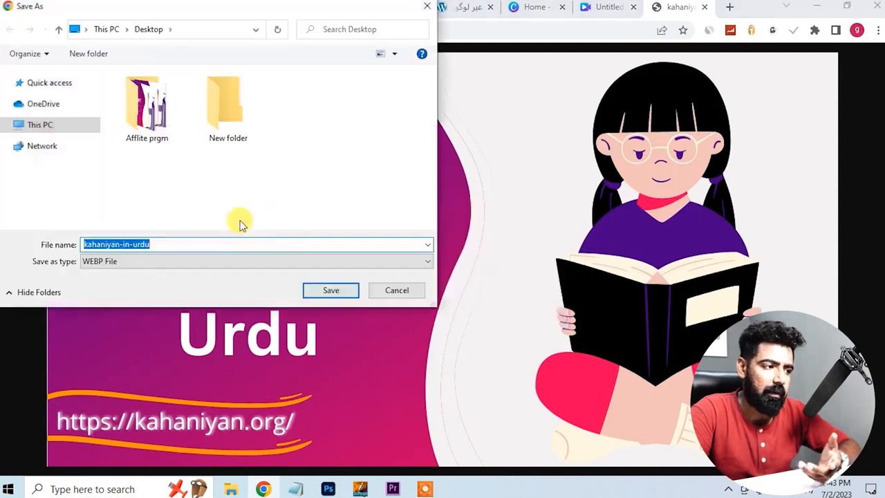
pyautogui.write('.jpg')
pyautogui.press('Return')
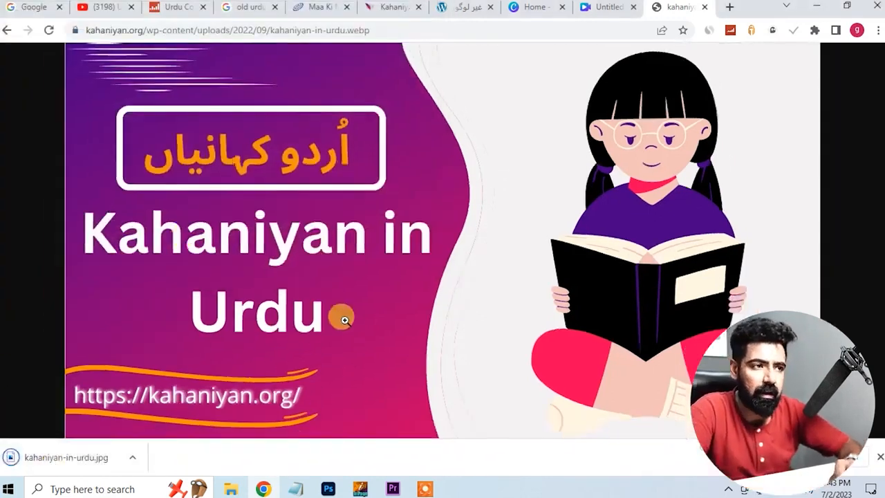
# - Switch to the Canva design, upload the sdssd image from the desktop, and place it enlarged on the page
pyautogui.click(598, 6)
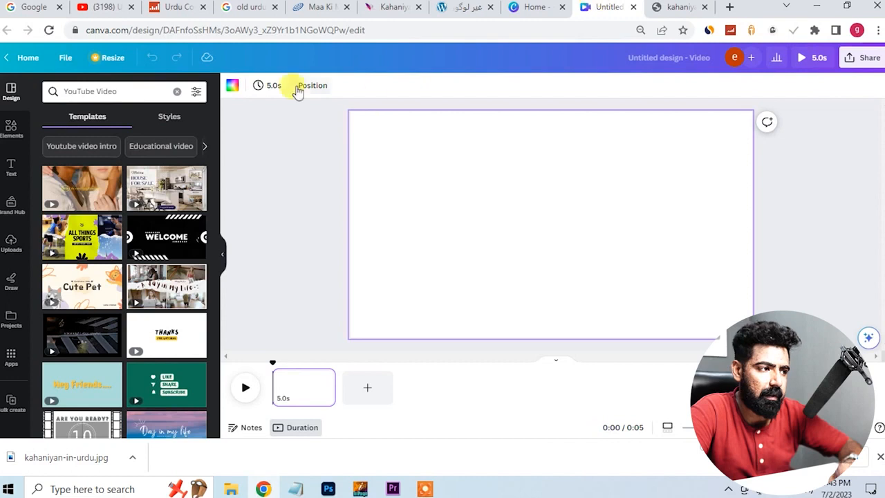
pyautogui.click(7, 254)
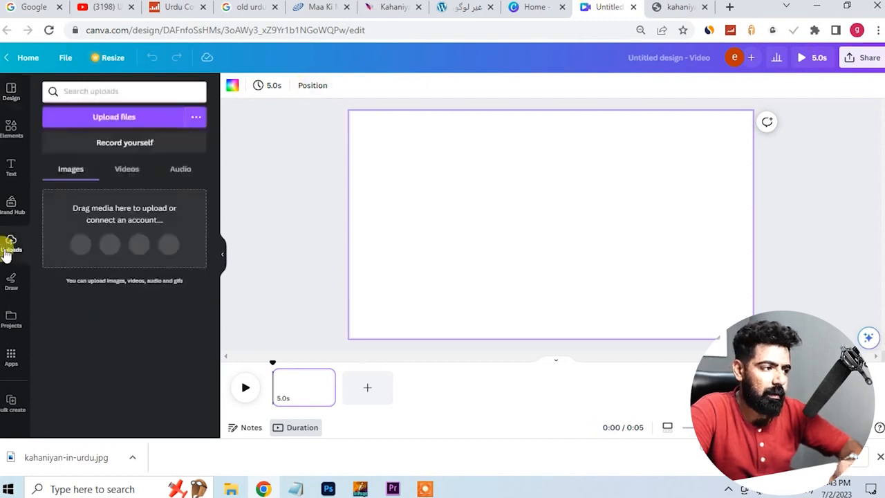
pyautogui.click(134, 118)
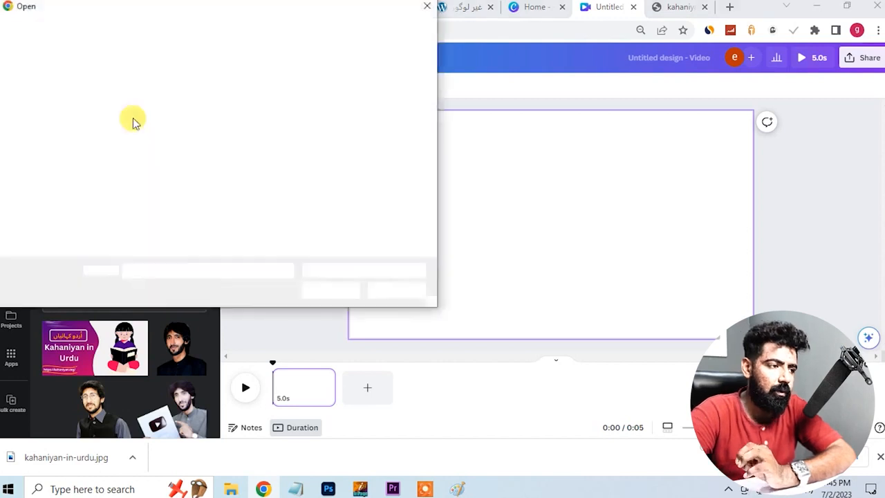
pyautogui.click(148, 204)
pyautogui.click(329, 291)
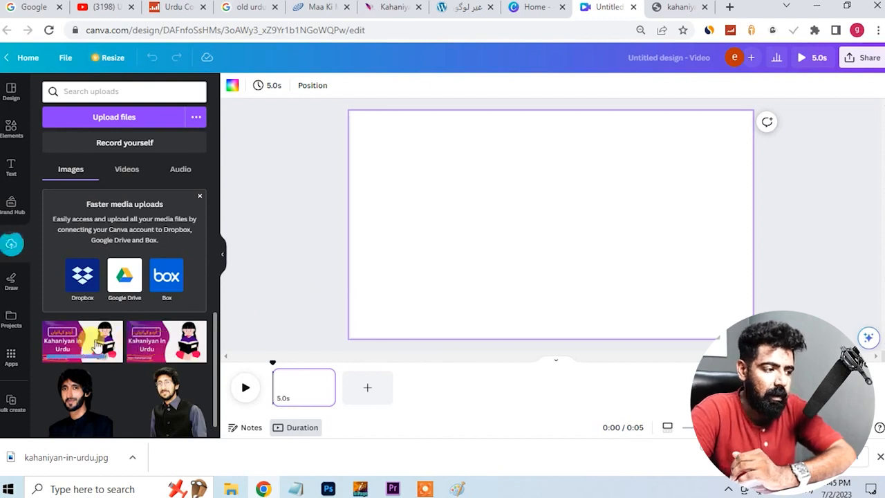
pyautogui.click(137, 340)
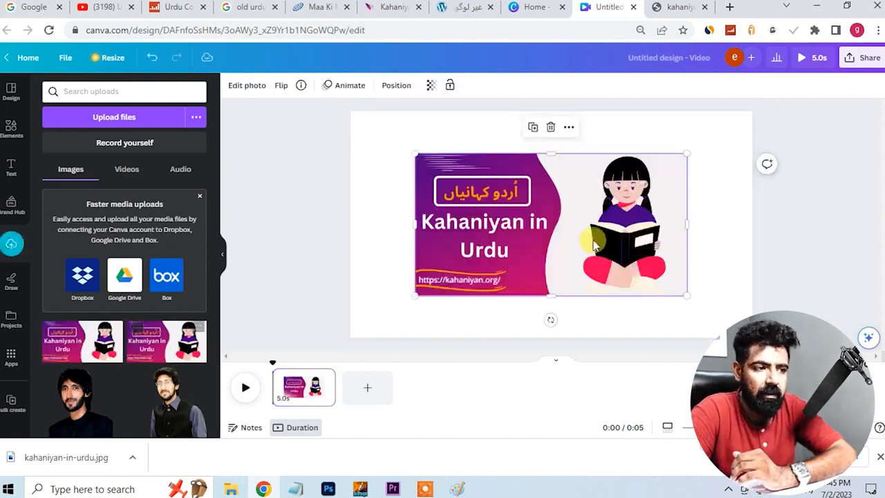
pyautogui.moveTo(413, 152); pyautogui.dragTo(345, 107)
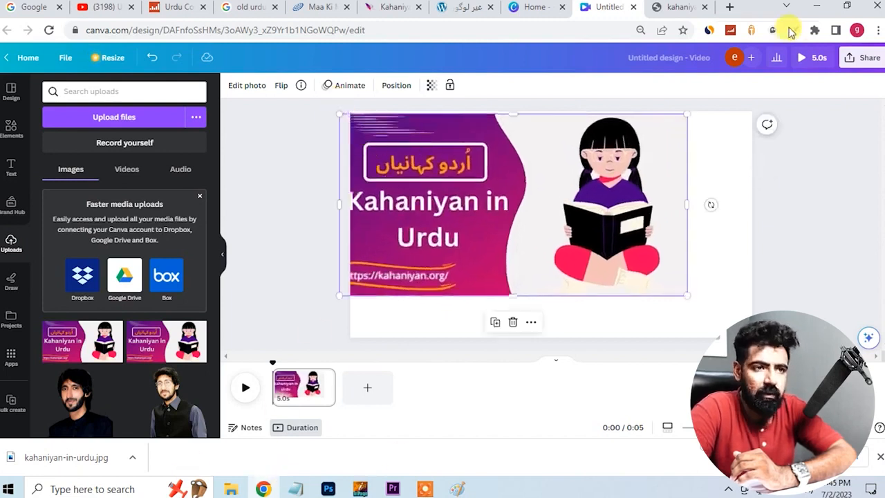
# - Open the sdssd image from the desktop in Paint and maximize its window
pyautogui.click(817, 7)
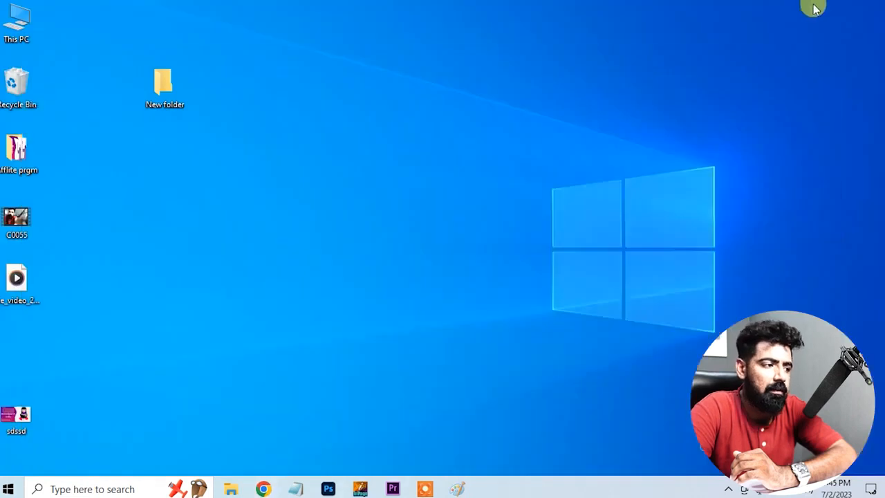
pyautogui.rightClick(15, 412)
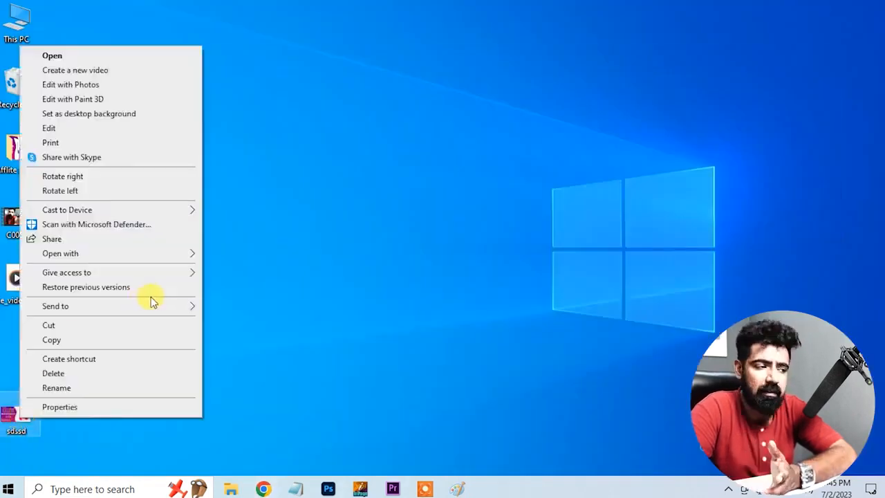
pyautogui.moveTo(183, 266)
pyautogui.moveTo(185, 261)
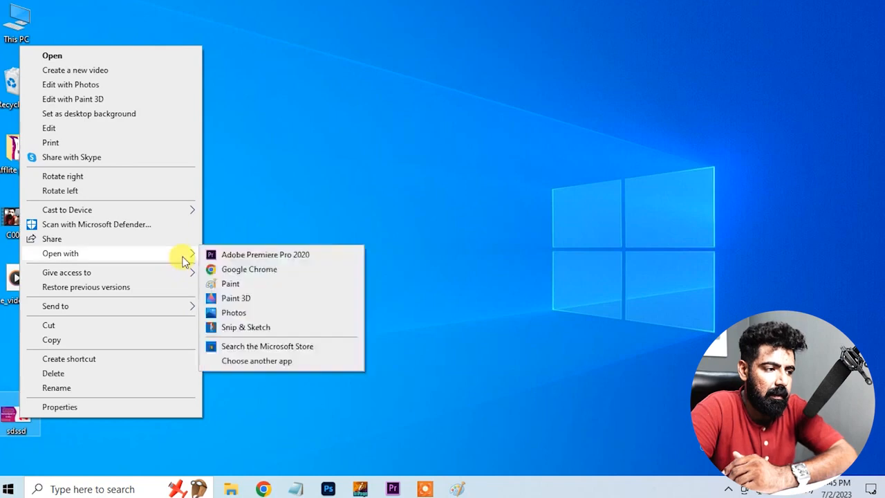
pyautogui.click(244, 279)
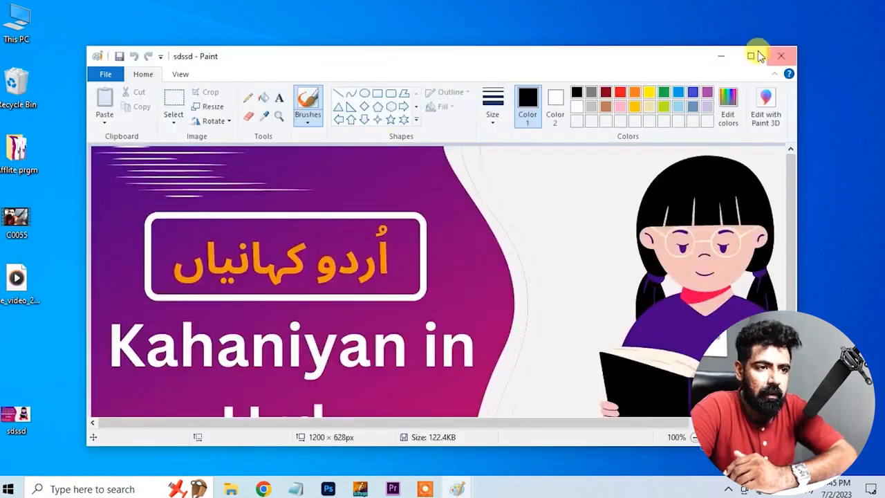
pyautogui.click(750, 54)
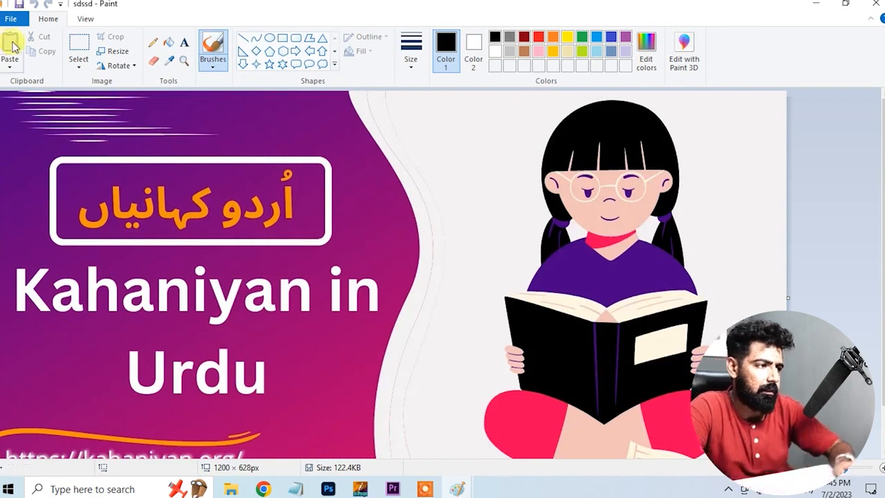
# - Cover the "Kahaniyan in Urdu" title and the website address on the banner with patches of its purple background
pyautogui.click(73, 45)
pyautogui.moveTo(7, 328); pyautogui.dragTo(364, 405)
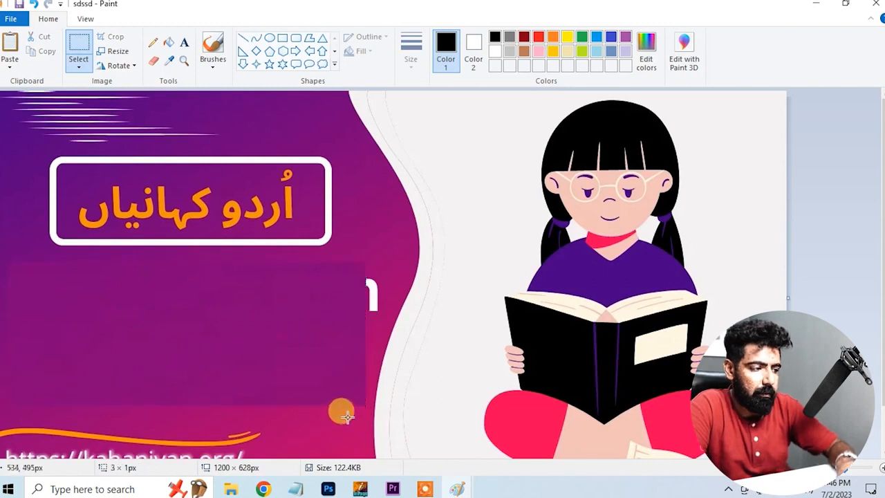
pyautogui.hotkey('ctrl', 'v')
pyautogui.moveTo(33, 120); pyautogui.dragTo(360, 293)
pyautogui.click(362, 240)
pyautogui.scroll(-1, 185, 339)
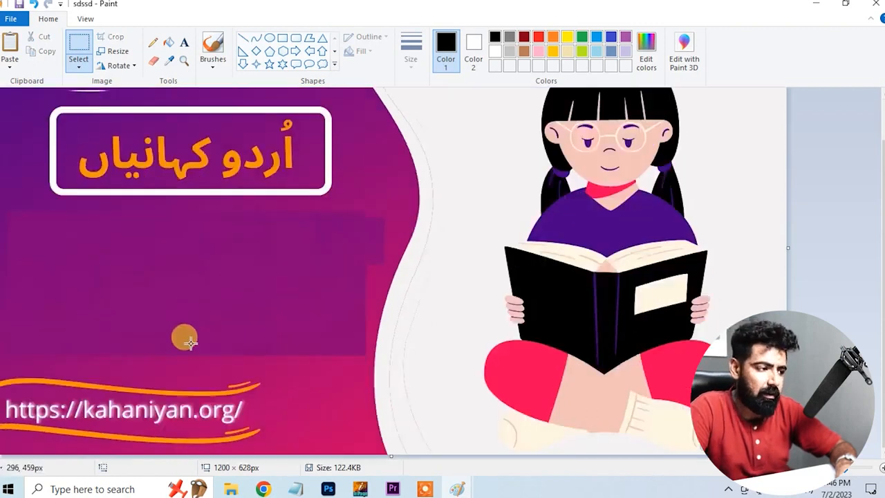
pyautogui.moveTo(99, 360); pyautogui.dragTo(317, 443)
pyautogui.click(317, 320)
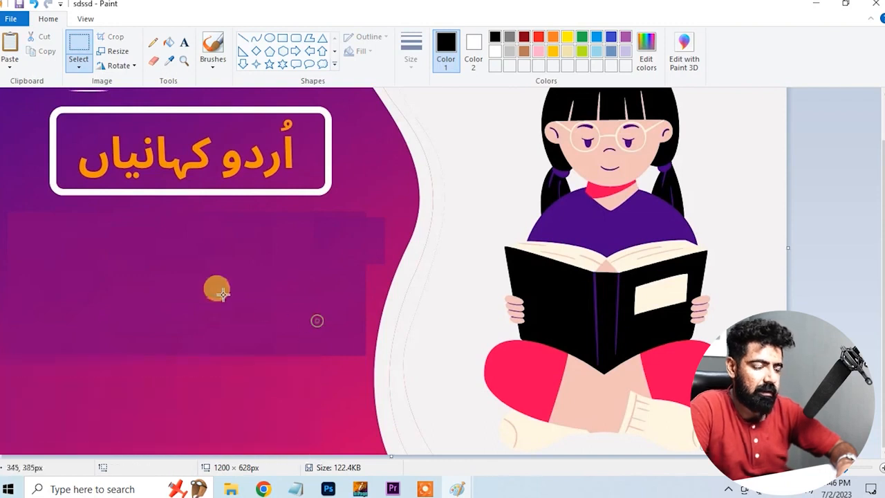
# - Save the edited banner image and close Paint
pyautogui.scroll(1, 213, 297)
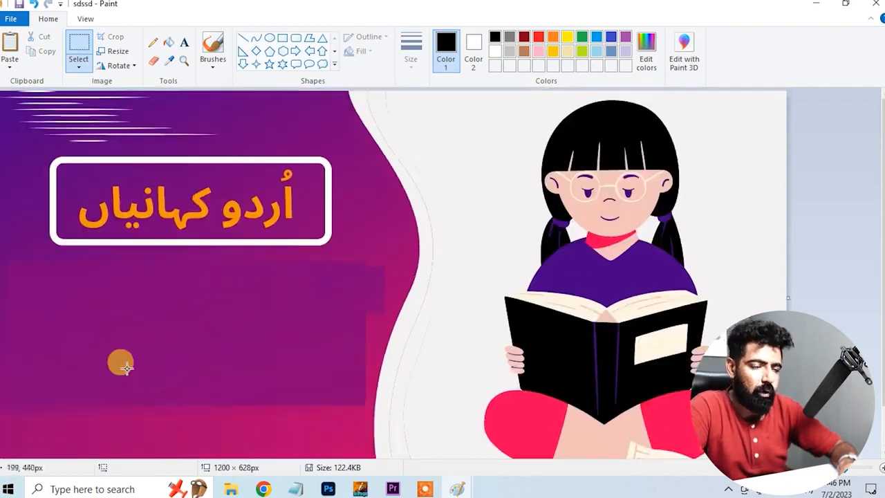
pyautogui.hotkey('ctrl', 's')
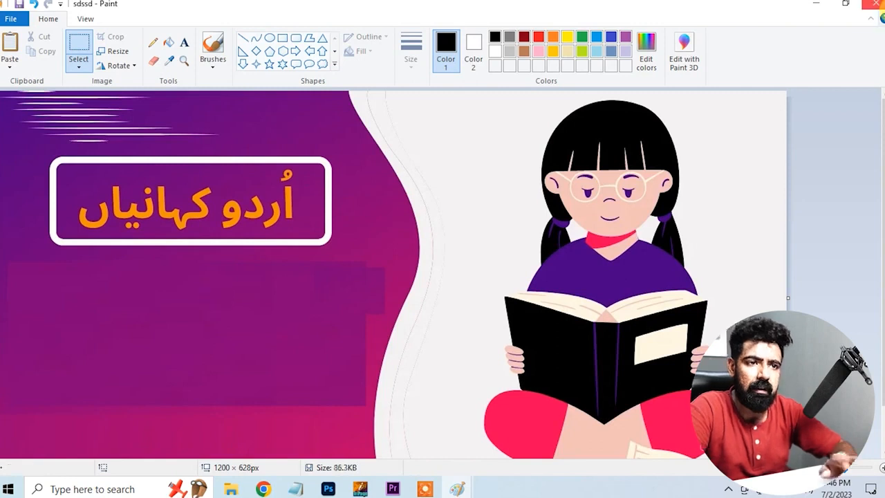
pyautogui.click(878, 4)
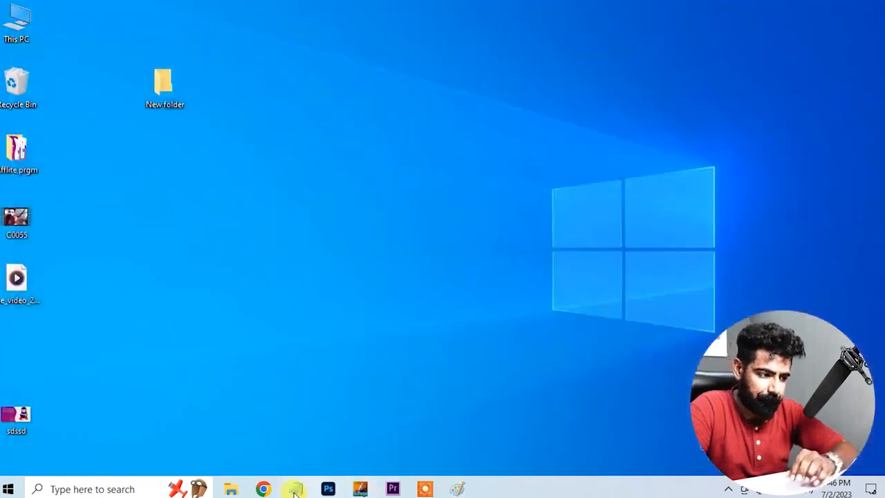
# - Return to Canva, upload the edited sdssd image from the desktop, and delete the old banner from the page
pyautogui.click(261, 488)
pyautogui.click(118, 118)
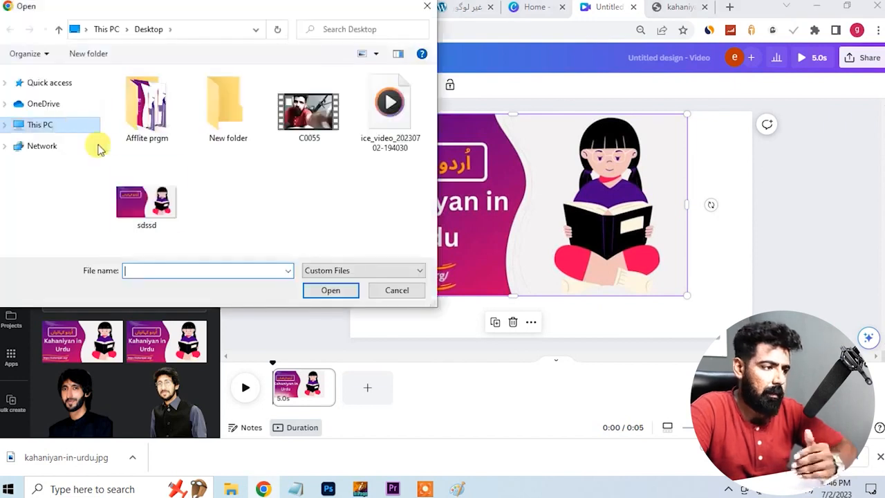
pyautogui.click(147, 197)
pyautogui.click(333, 290)
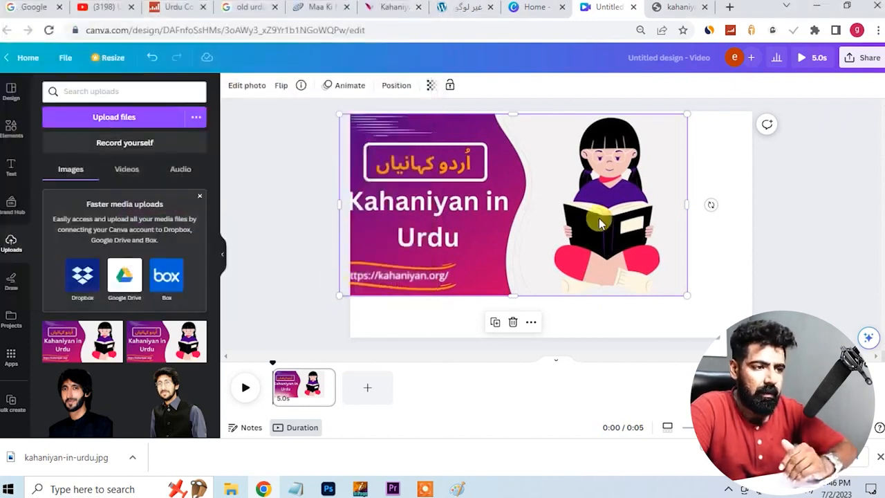
pyautogui.press('Delete')
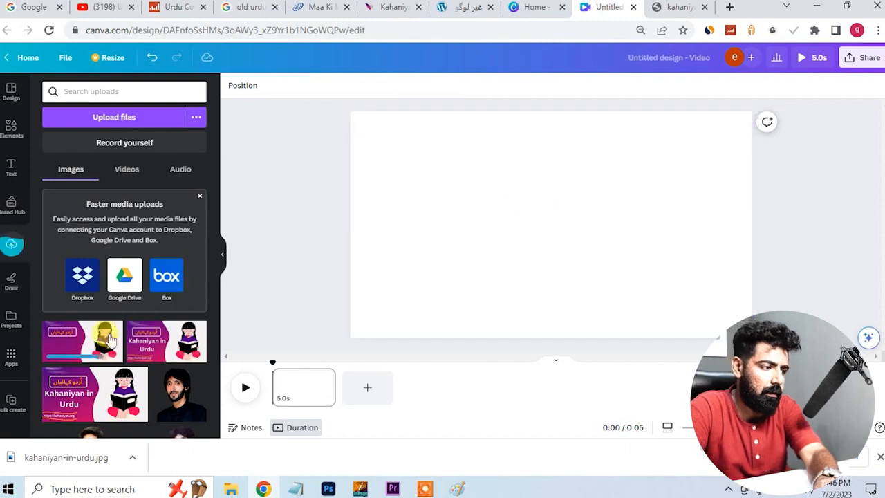
# - Place the edited banner on the page and enlarge it until it covers the whole page
pyautogui.click(83, 352)
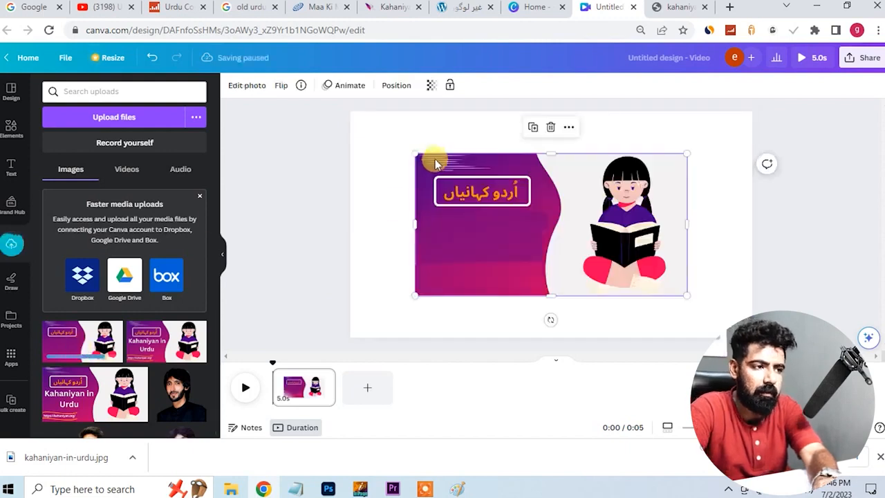
pyautogui.moveTo(413, 151); pyautogui.dragTo(323, 98)
pyautogui.moveTo(686, 294); pyautogui.dragTo(771, 338)
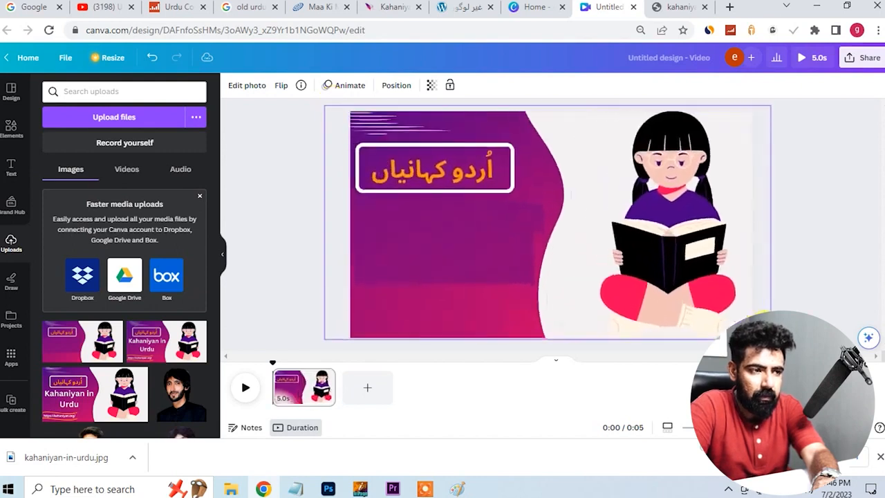
pyautogui.click(817, 206)
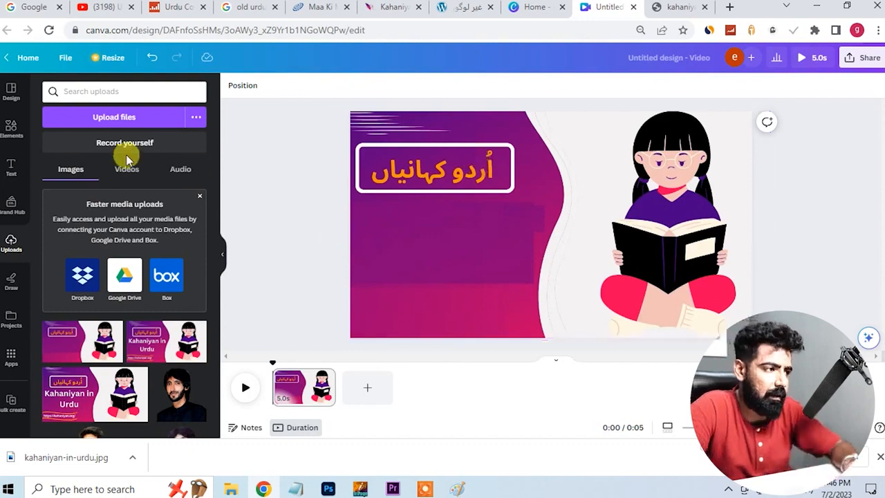
# - Add a purple square shape and stretch it over the entire page as an overlay
pyautogui.click(11, 127)
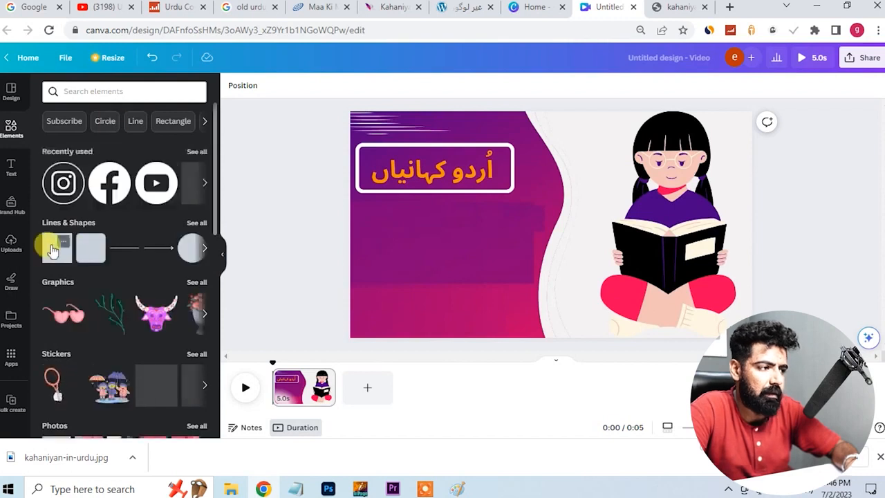
pyautogui.click(45, 247)
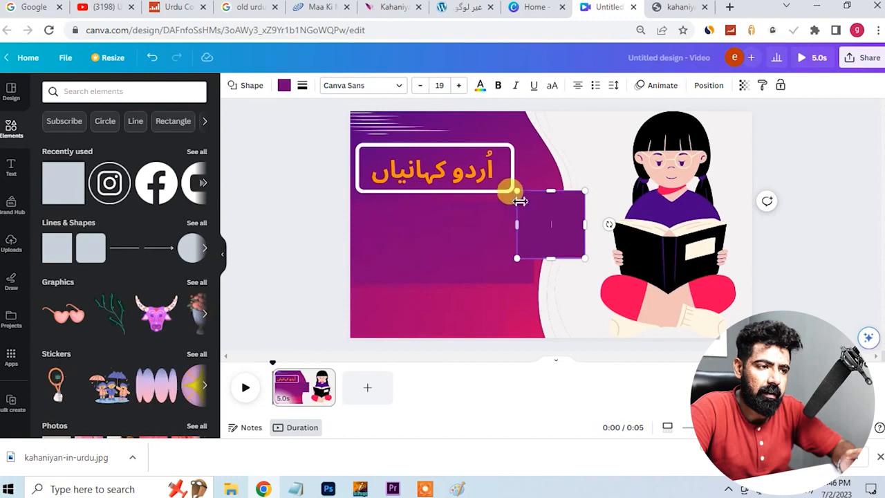
pyautogui.moveTo(517, 190); pyautogui.dragTo(344, 109)
pyautogui.moveTo(586, 261); pyautogui.dragTo(752, 333)
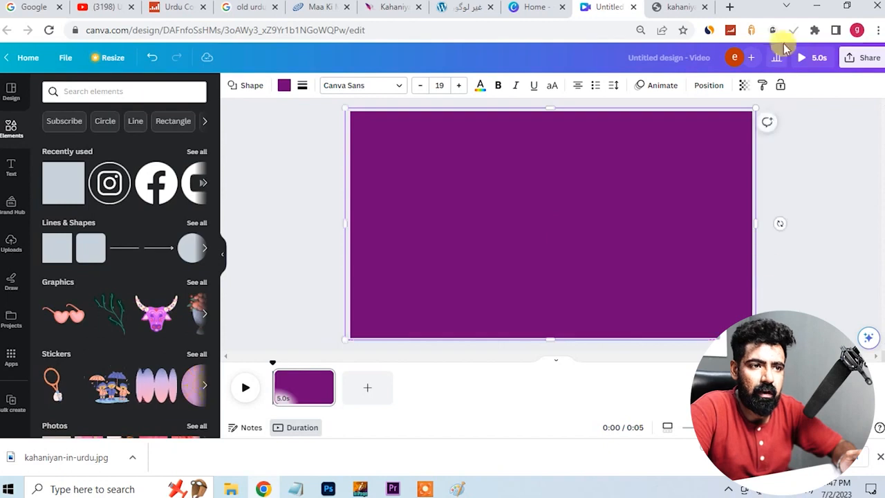
# - Set the purple overlay's transparency to 23
pyautogui.click(743, 85)
pyautogui.moveTo(705, 125); pyautogui.dragTo(667, 131)
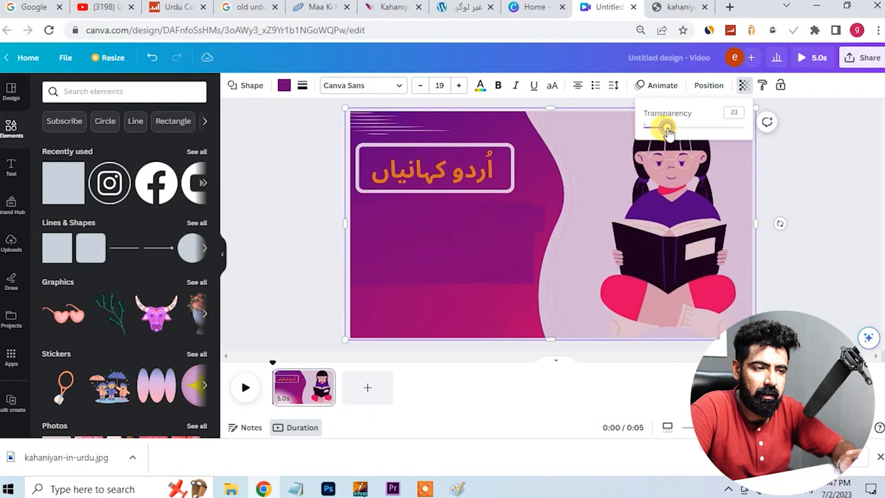
pyautogui.click(783, 148)
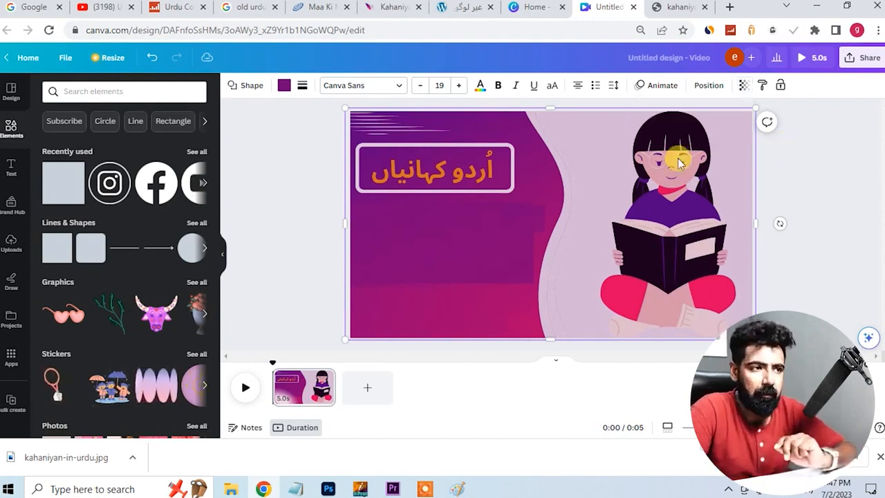
# - Copy the animal story on u.roshni.com.pk from its second line through the closing moral
pyautogui.click(469, 7)
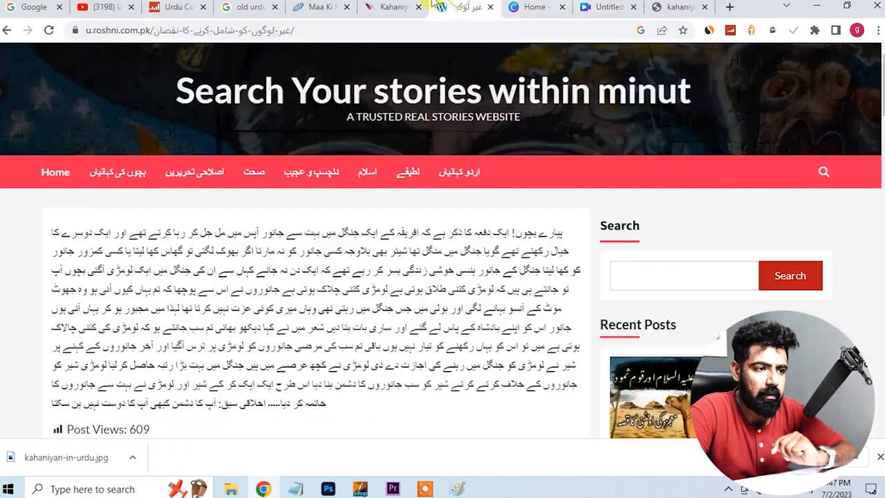
pyautogui.moveTo(555, 230); pyautogui.dragTo(69, 425)
pyautogui.rightClick(71, 395)
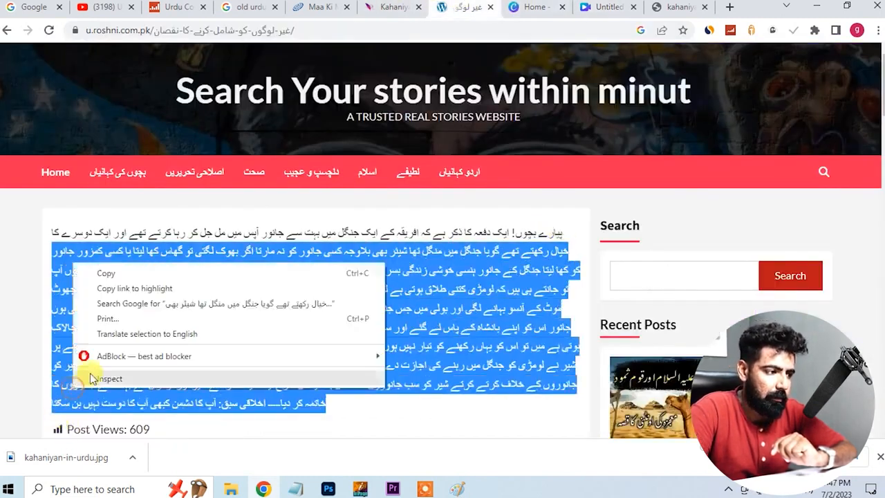
pyautogui.click(97, 270)
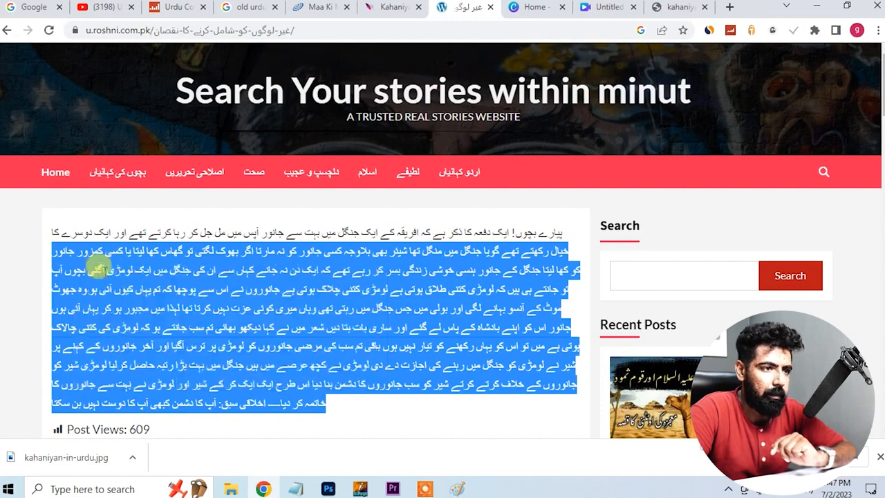
# - In the Canva design, replace the new heading's placeholder text with the copied Urdu story
pyautogui.click(622, 7)
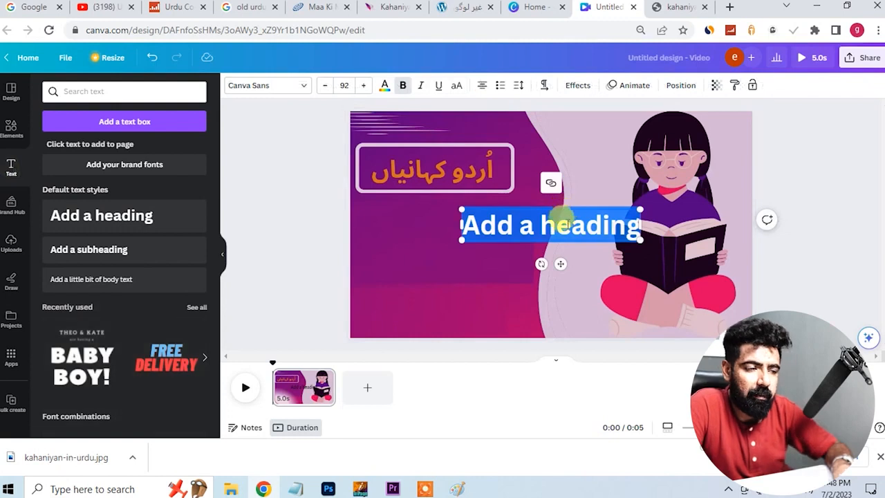
pyautogui.click(562, 223)
pyautogui.doubleClick(562, 223)
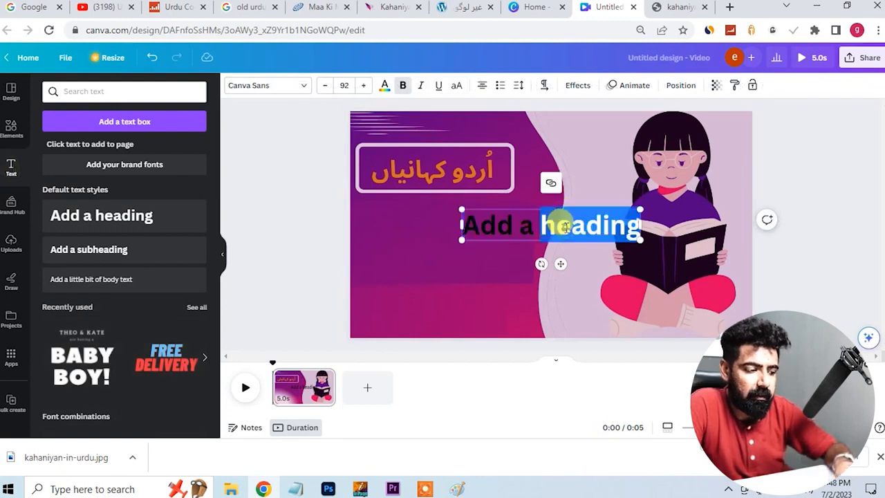
pyautogui.click(563, 225)
pyautogui.tripleClick(565, 226)
pyautogui.hotkey('ctrl', 'v')
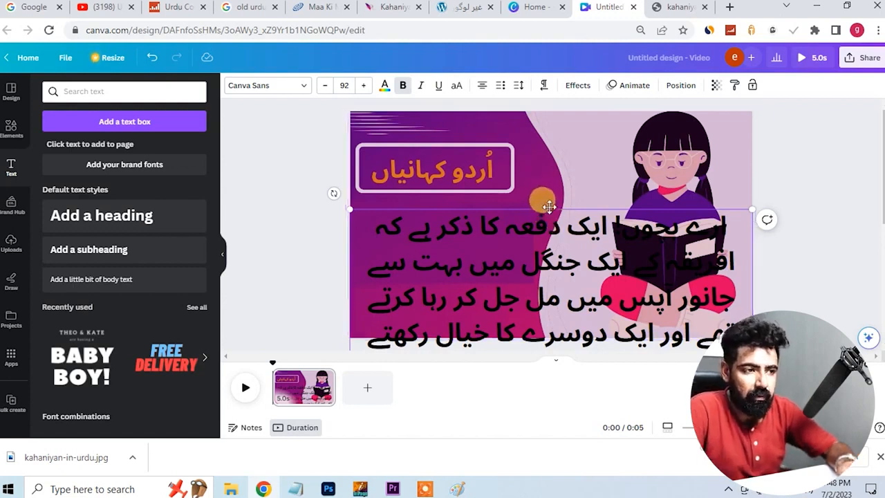
# - Colour the story text white and position it below the framed Urdu title
pyautogui.moveTo(550, 204); pyautogui.dragTo(542, 114)
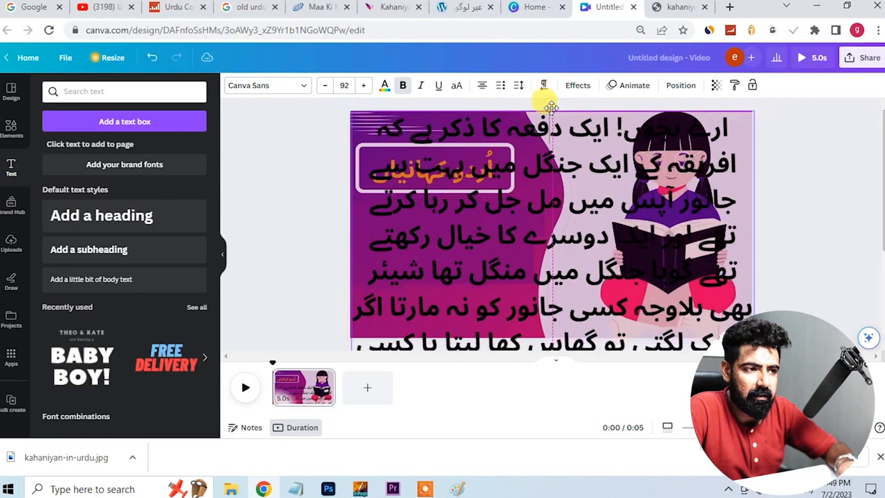
pyautogui.doubleClick(546, 172)
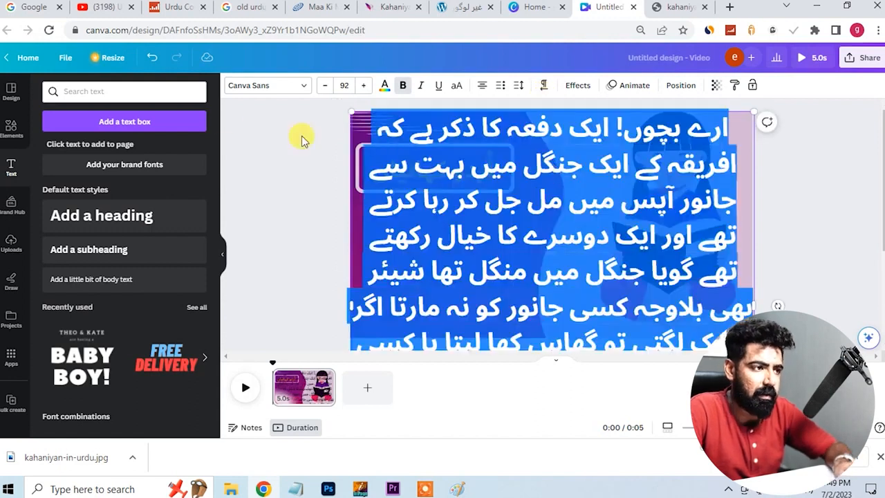
pyautogui.click(384, 85)
pyautogui.click(139, 148)
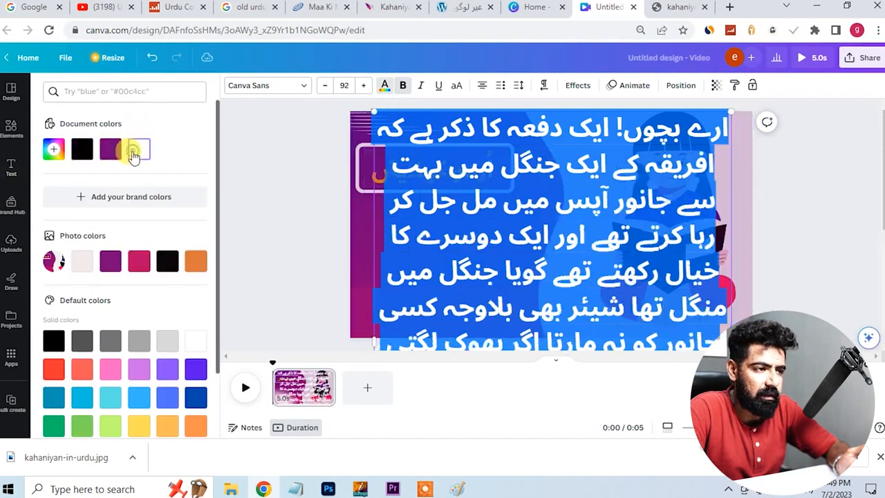
pyautogui.click(553, 181)
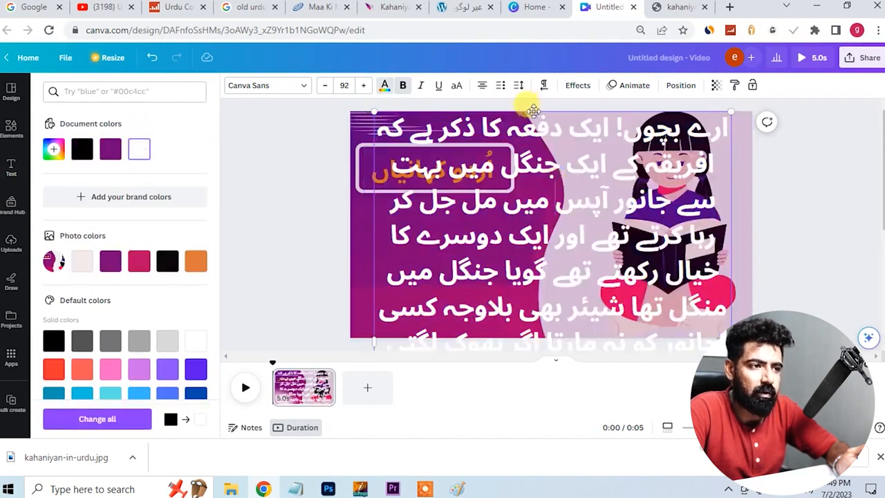
pyautogui.moveTo(534, 110); pyautogui.dragTo(526, 210)
# - Set the purple overlay's transparency to 66
pyautogui.click(562, 142)
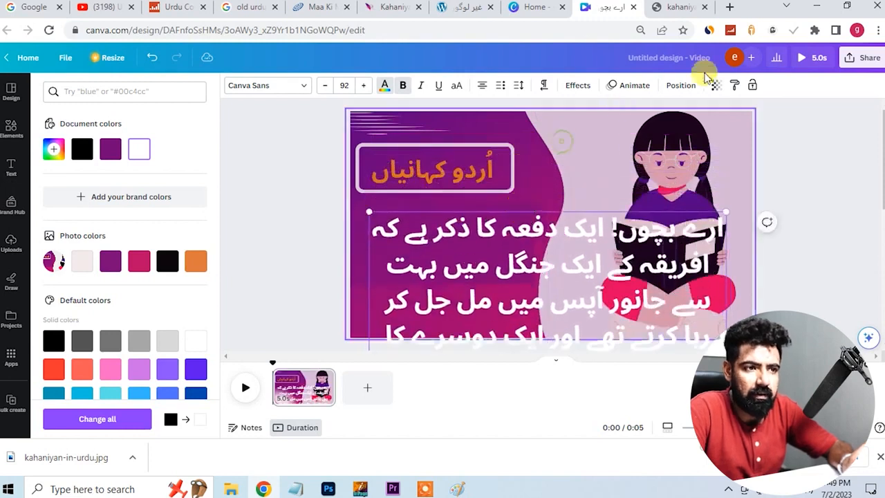
pyautogui.click(769, 85)
pyautogui.moveTo(691, 130); pyautogui.dragTo(739, 133)
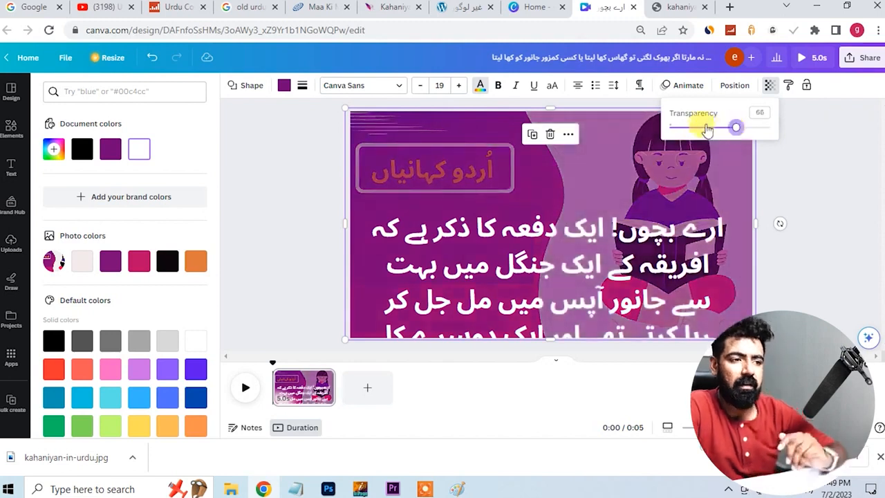
pyautogui.click(620, 157)
# - Try the Alice font on the story text, settle on Arapey, and look through further fonts
pyautogui.click(405, 236)
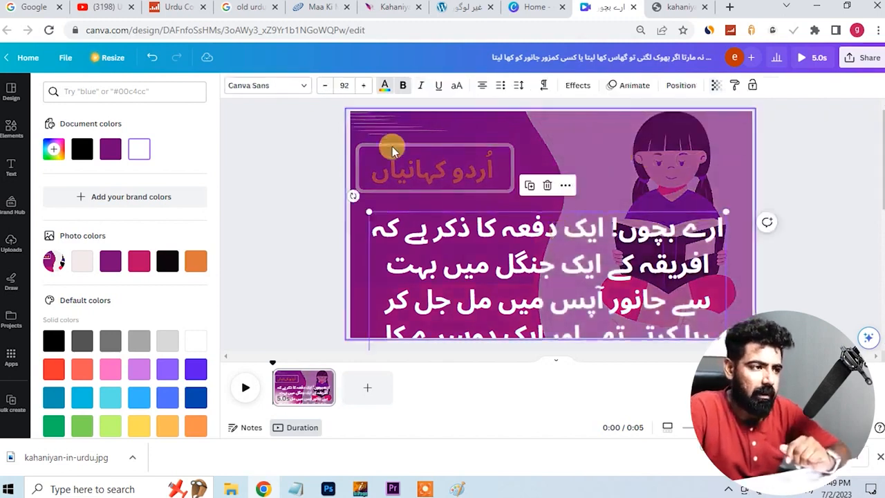
pyautogui.click(257, 86)
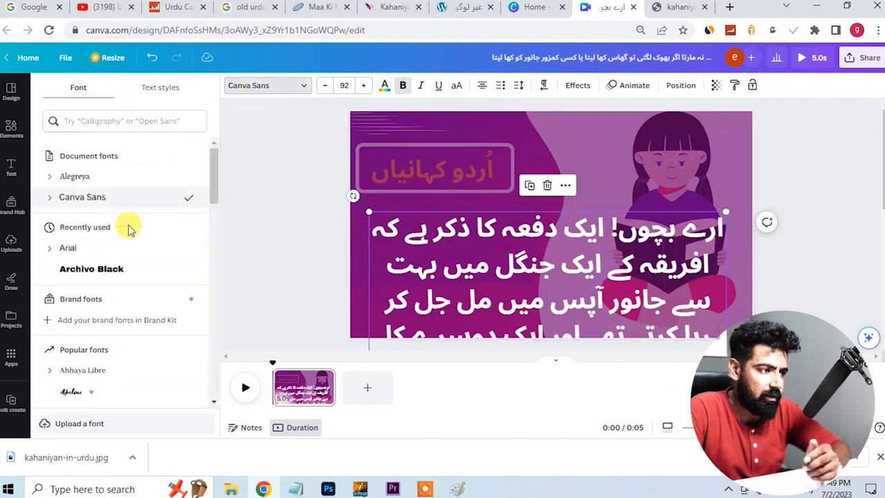
pyautogui.scroll(-3, 97, 282)
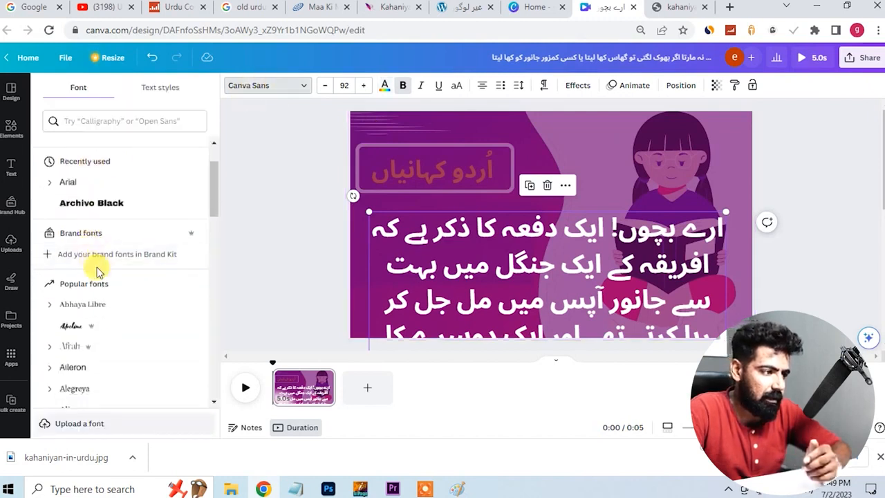
pyautogui.scroll(-3, 95, 290)
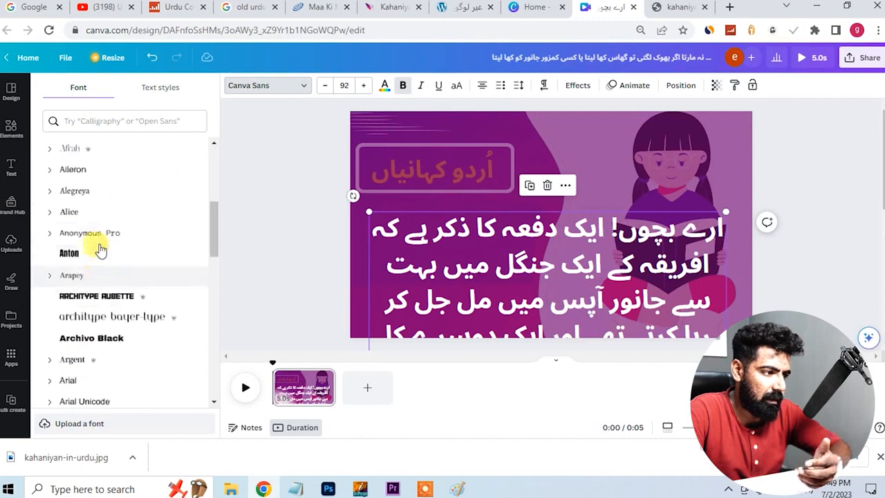
pyautogui.click(102, 219)
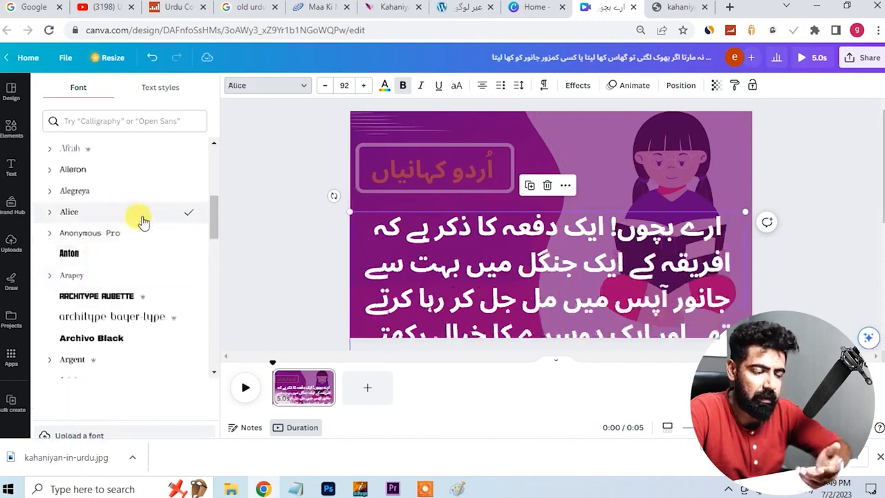
pyautogui.click(122, 276)
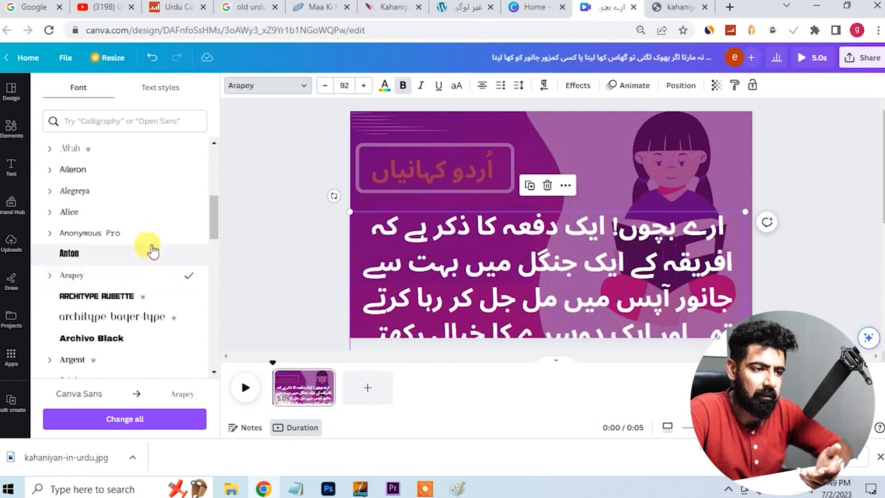
pyautogui.scroll(-2, 136, 232)
pyautogui.scroll(-2, 136, 232)
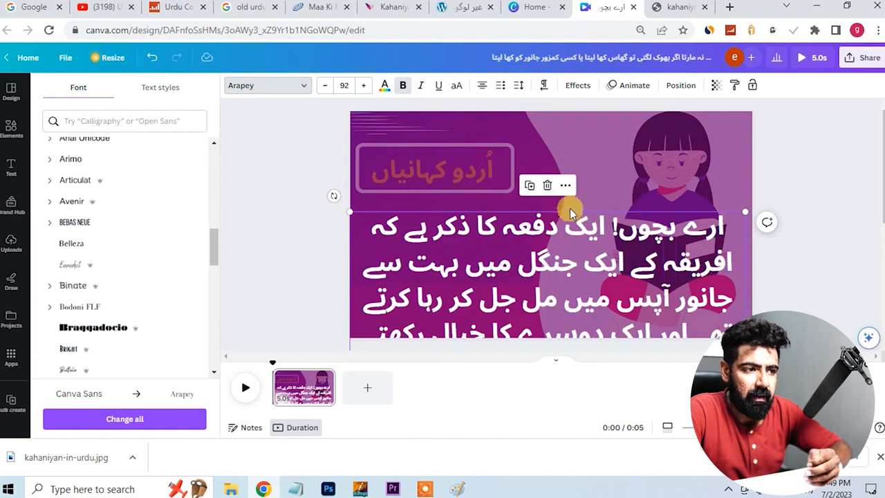
# - Move the story text to the page's bottom edge and animate it along an upward path with the Smooth movement style
pyautogui.moveTo(572, 228); pyautogui.dragTo(575, 321)
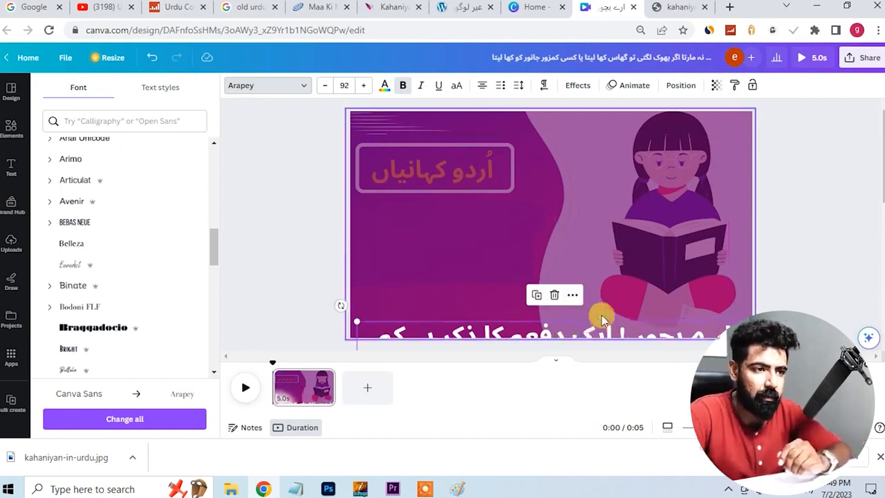
pyautogui.click(634, 85)
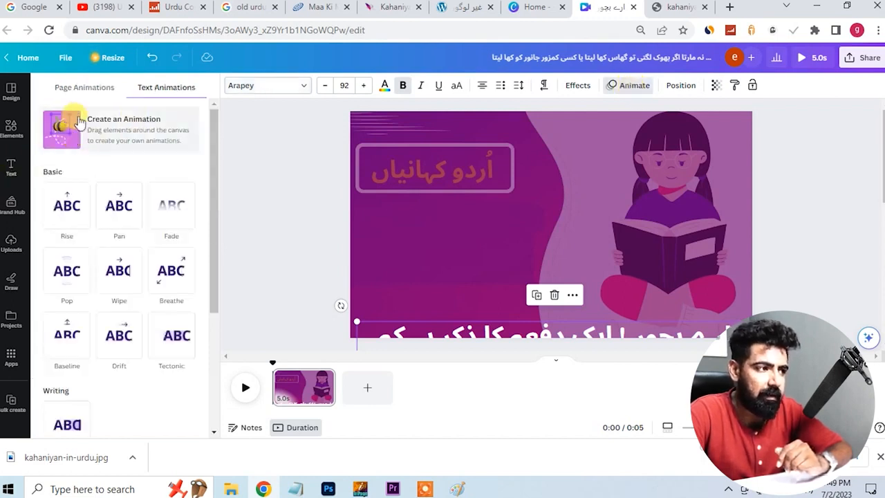
pyautogui.click(114, 129)
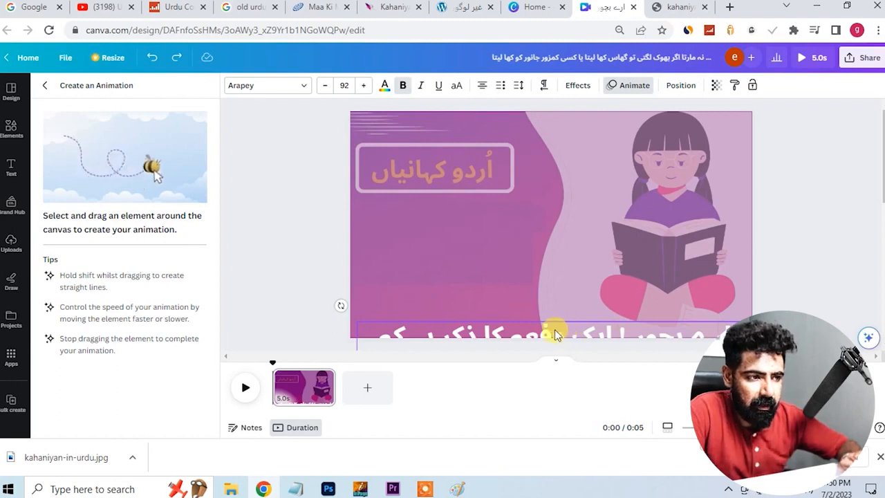
pyautogui.moveTo(556, 335); pyautogui.dragTo(539, 118)
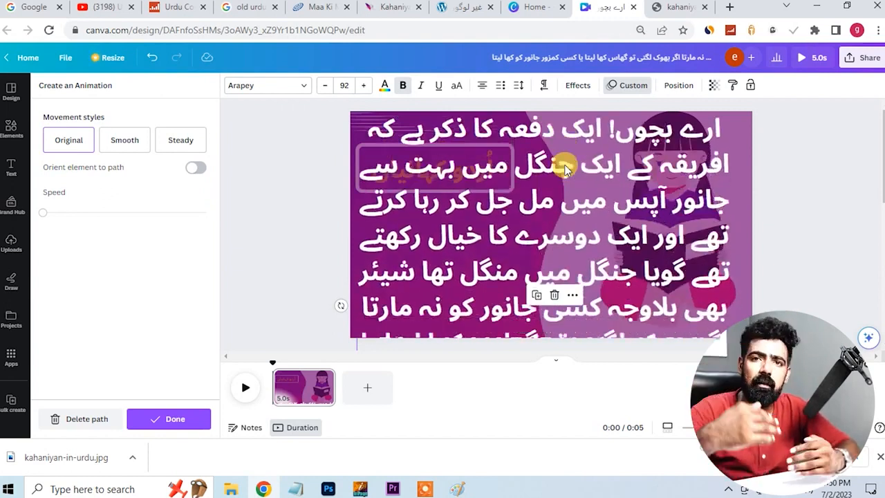
pyautogui.click(122, 149)
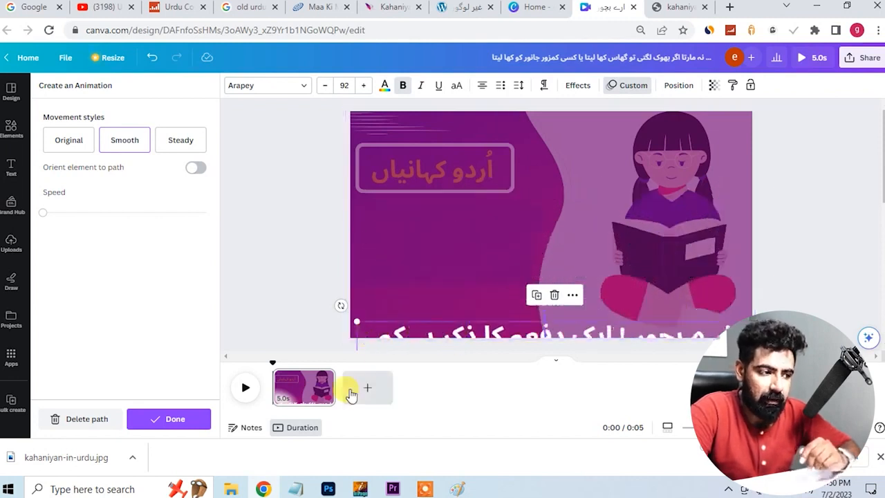
# - Extend the page's duration to 10.1 s and move the story text up to the page's top edge
pyautogui.moveTo(386, 390)
pyautogui.mouseDown()
pyautogui.moveTo(377, 385)
pyautogui.moveTo(400, 387)
pyautogui.mouseUp()
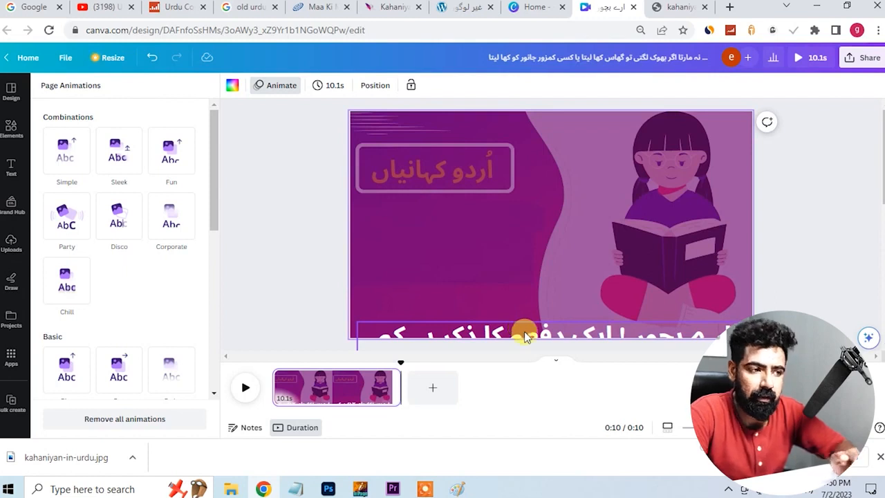
pyautogui.moveTo(525, 332); pyautogui.dragTo(529, 126)
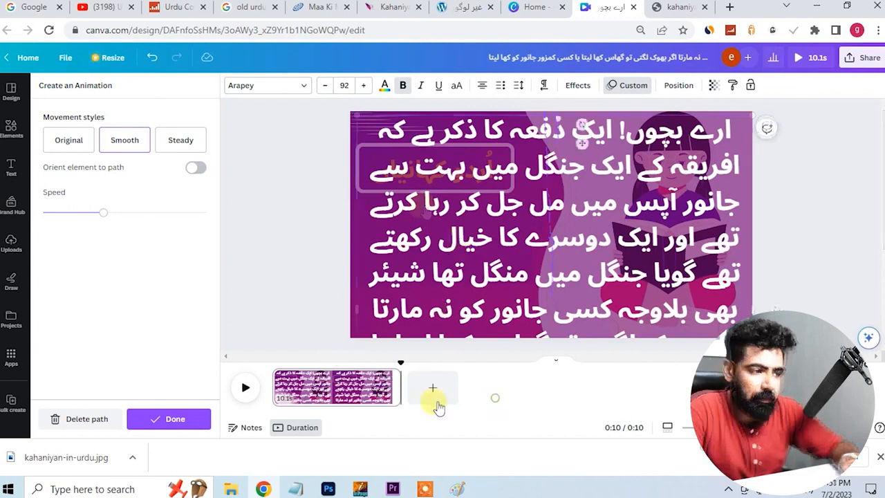
# - Duplicate the story page and go to 0:18 on the copy
pyautogui.rightClick(323, 389)
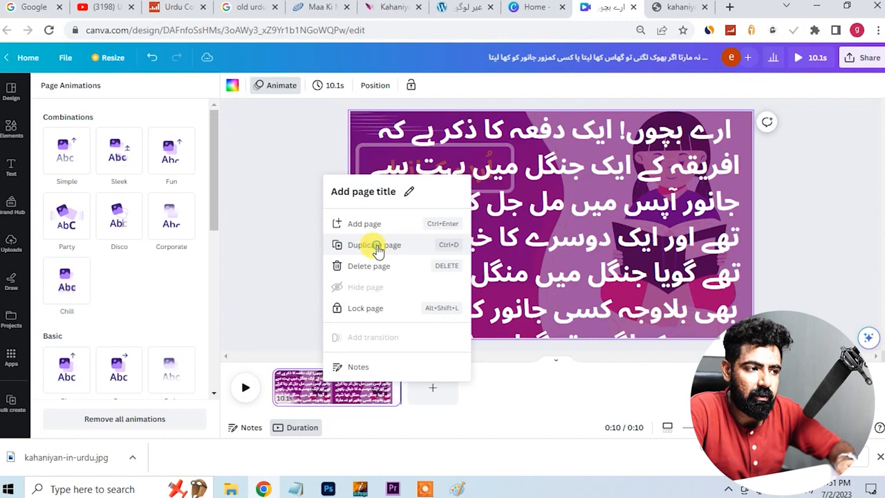
pyautogui.click(377, 247)
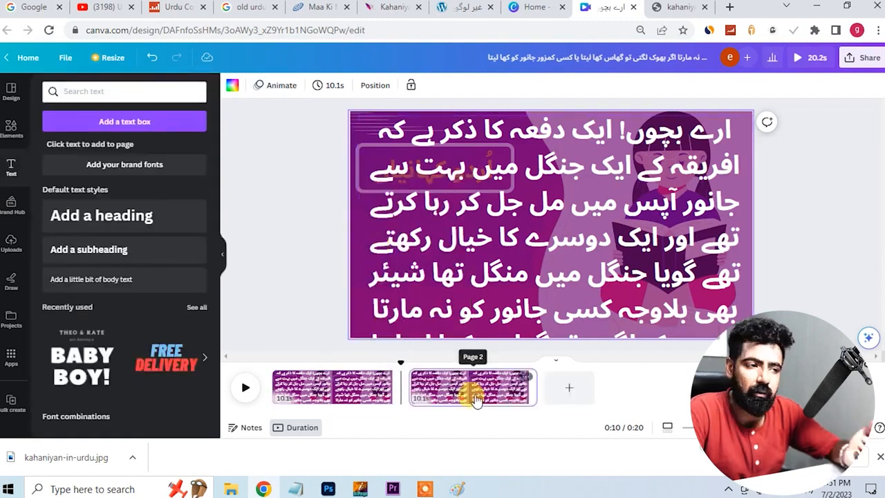
pyautogui.click(663, 179)
pyautogui.click(518, 393)
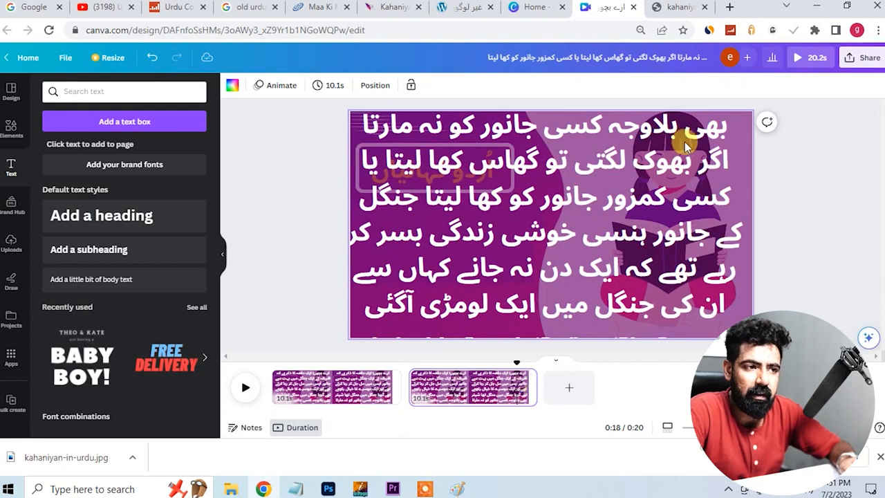
# - Delete the story's opening lines on the second page, through "بھی بلاوجہ کسی جانور کو نہ مارتا"
pyautogui.click(672, 156)
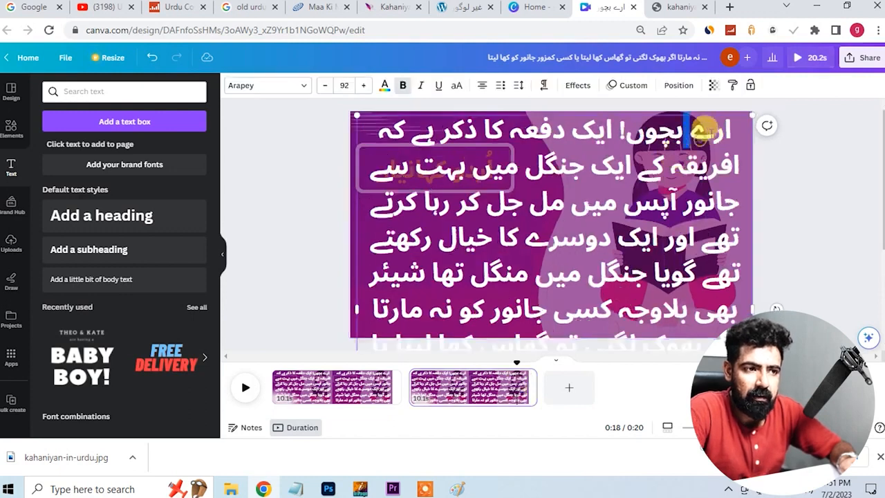
pyautogui.moveTo(712, 130); pyautogui.dragTo(376, 214)
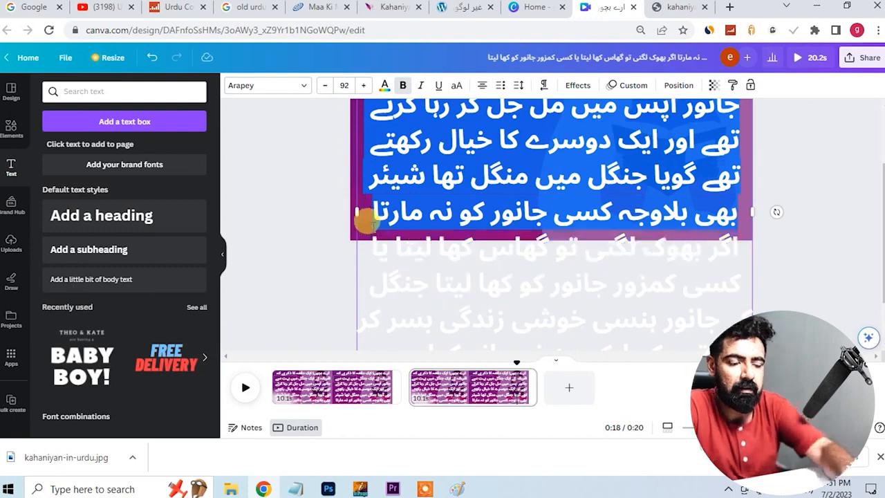
pyautogui.press('BackSpace')
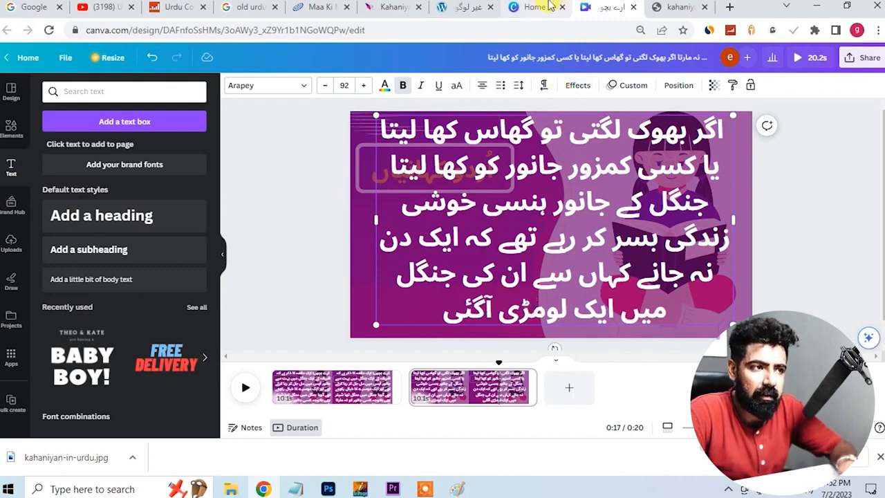
# - On the u.roshni.com.pk story page, copy the next passage from "بچوں آپ" through "لومڑی کی کتنی چالاک"
pyautogui.click(473, 6)
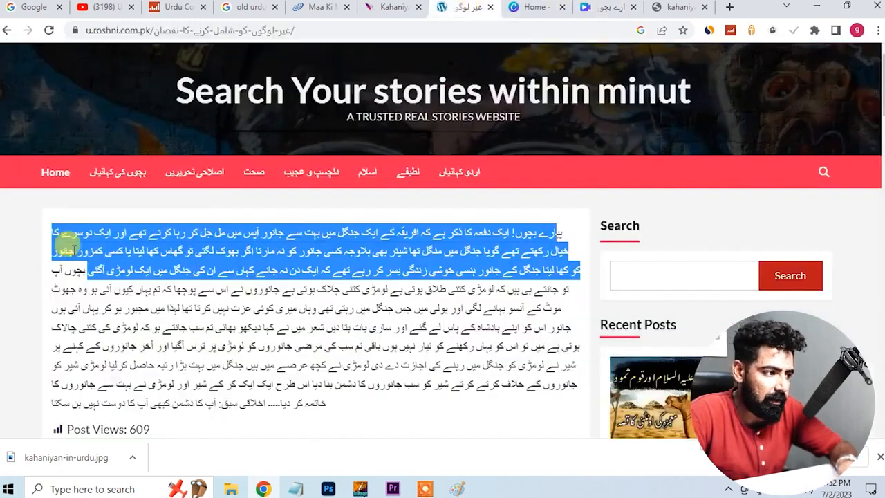
pyautogui.click(88, 270)
pyautogui.moveTo(67, 278); pyautogui.dragTo(50, 351)
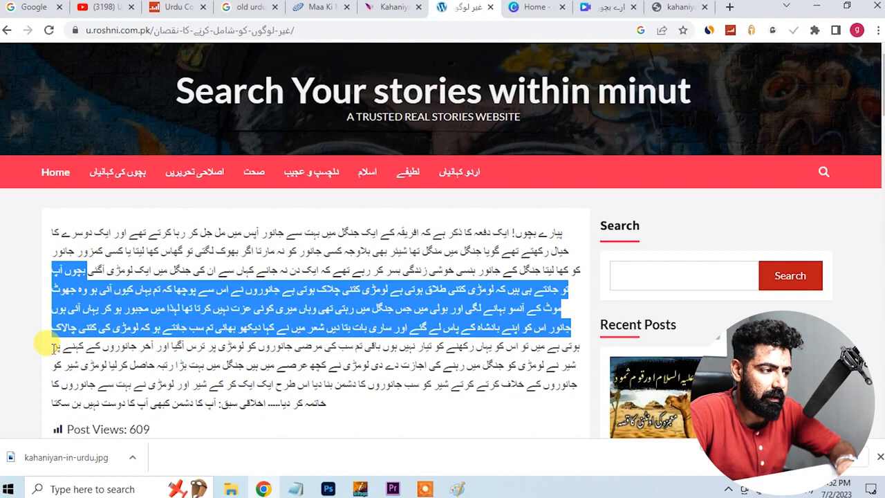
pyautogui.rightClick(91, 335)
pyautogui.click(104, 341)
# - Back in Canva, replace the second page's story text with the copied passage and scrub the timeline back to 0:06
pyautogui.click(605, 6)
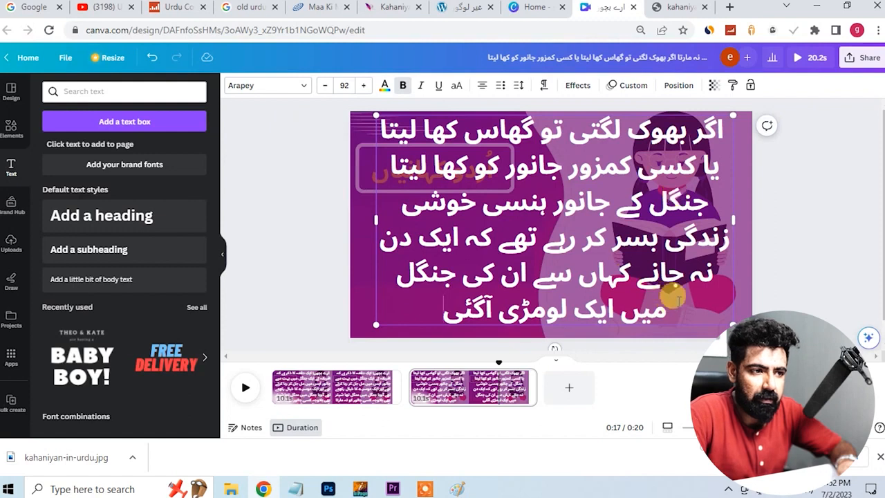
pyautogui.moveTo(724, 123); pyautogui.dragTo(445, 304)
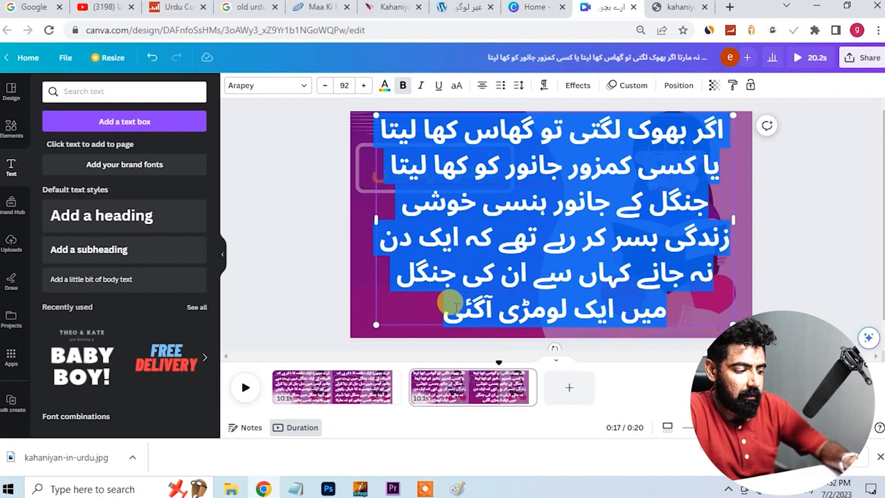
pyautogui.hotkey('ctrl', 'v')
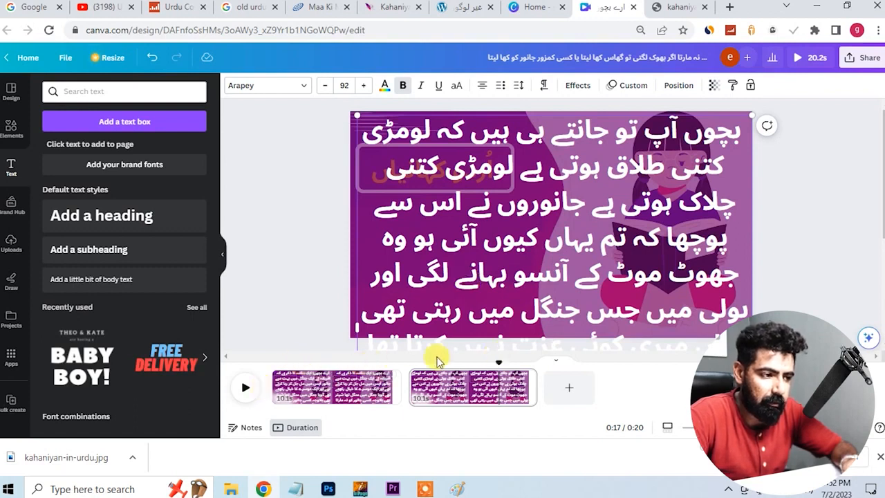
pyautogui.moveTo(439, 353); pyautogui.dragTo(351, 355)
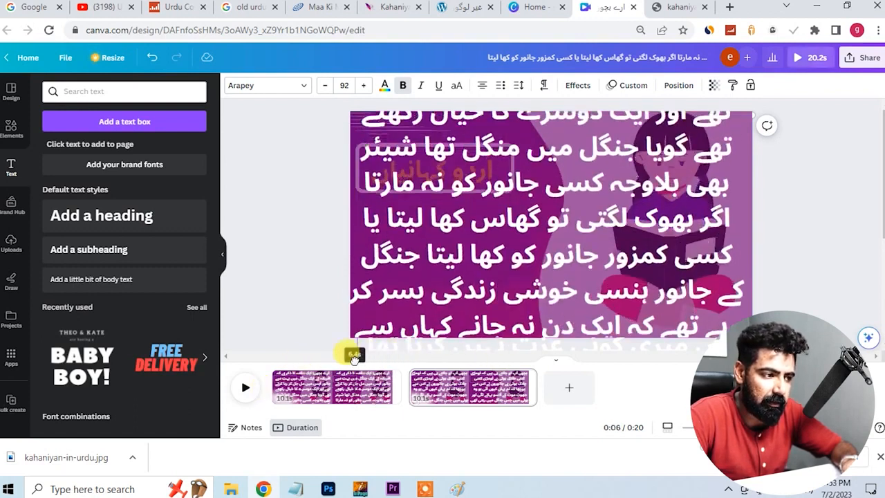
# - Preview the scrolling pages and add the uploaded online-voice-recorder audio clip at the start of the first page
pyautogui.click(243, 387)
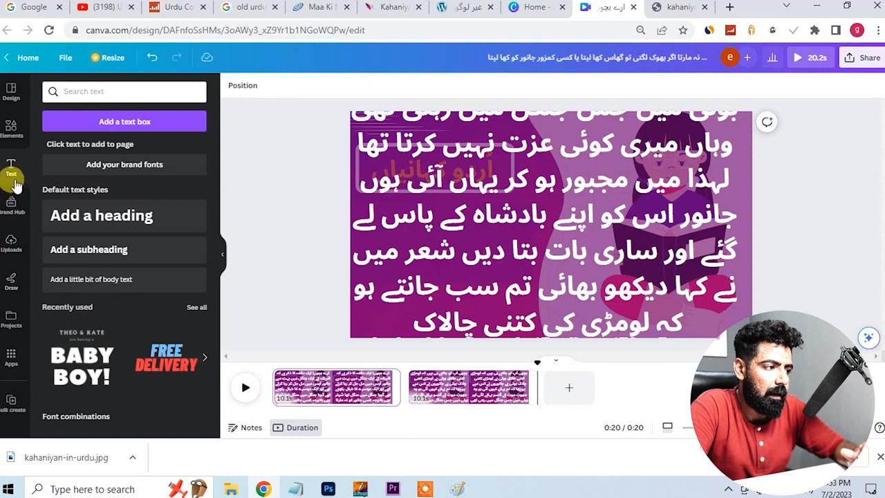
pyautogui.click(13, 244)
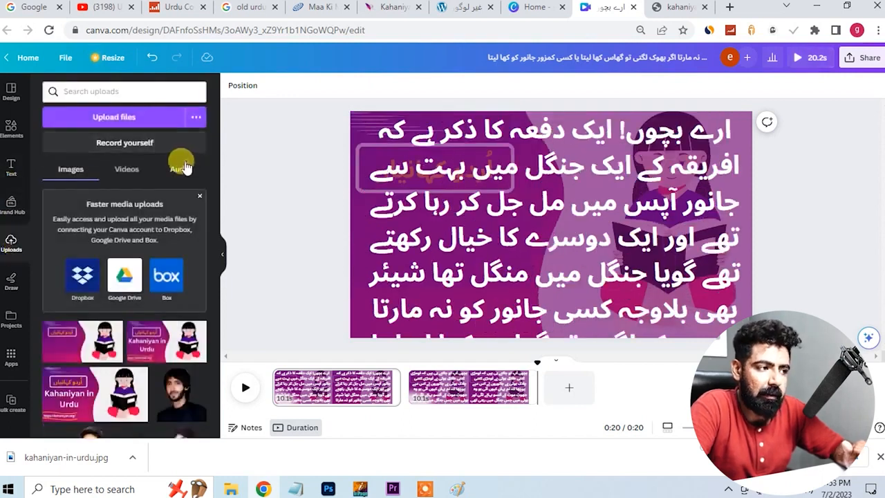
pyautogui.click(182, 167)
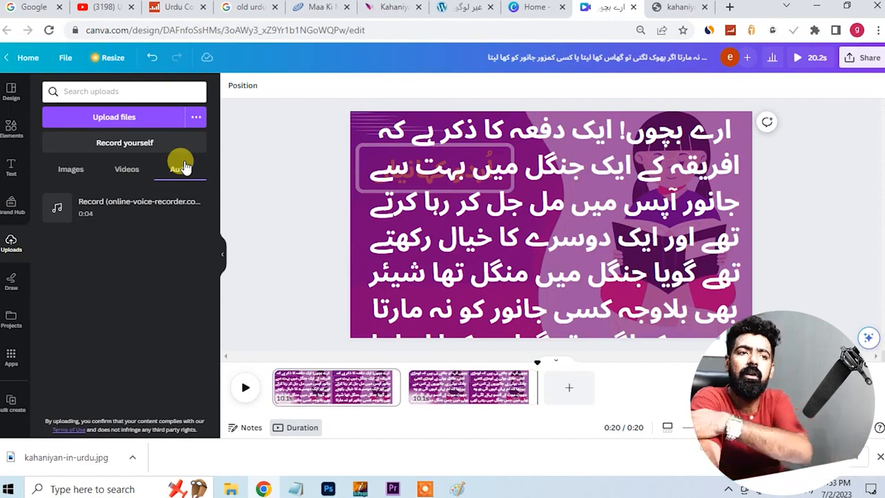
pyautogui.moveTo(90, 204); pyautogui.dragTo(270, 395)
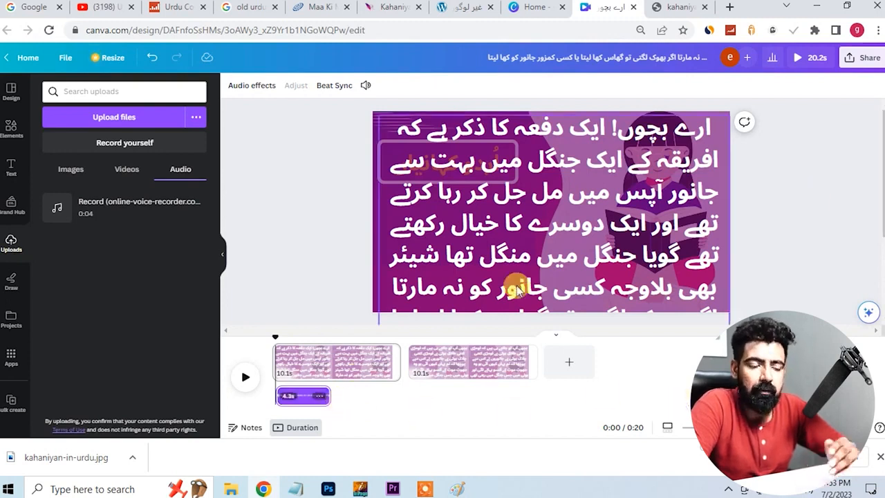
# - Play the first page with the voice recording, pause it, and return the playhead to 0:00
pyautogui.click(244, 377)
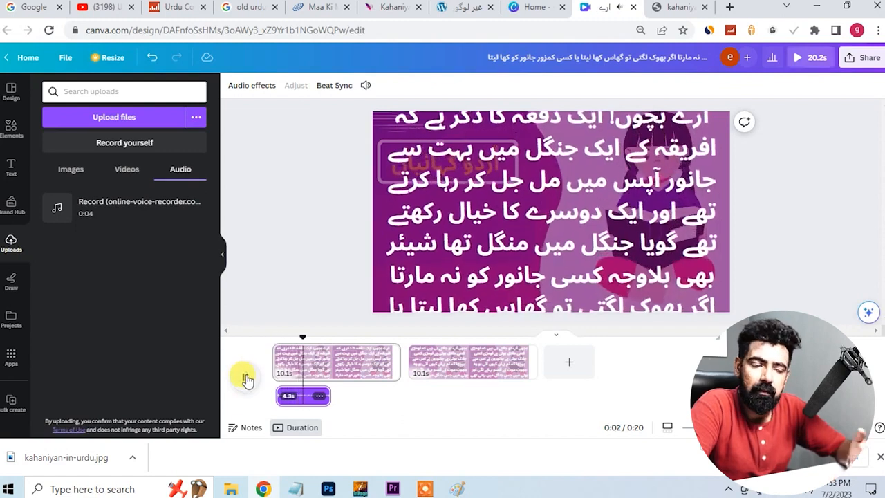
pyautogui.click(246, 378)
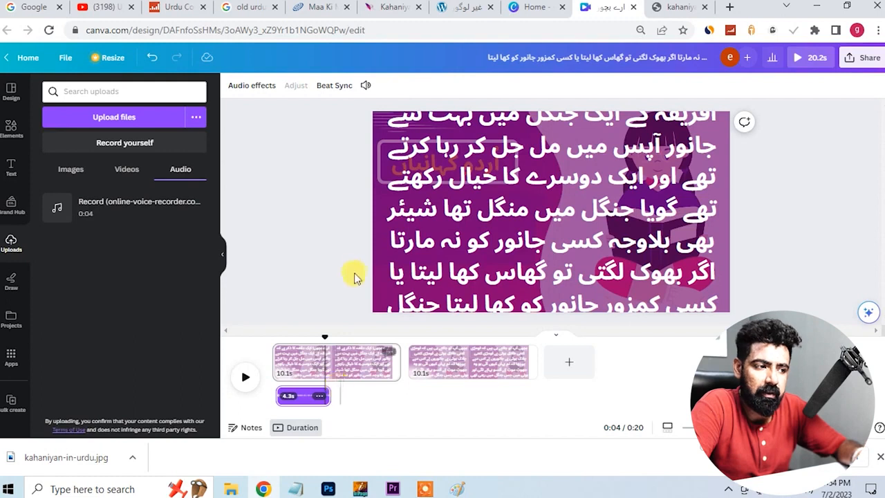
pyautogui.moveTo(325, 335); pyautogui.dragTo(270, 337)
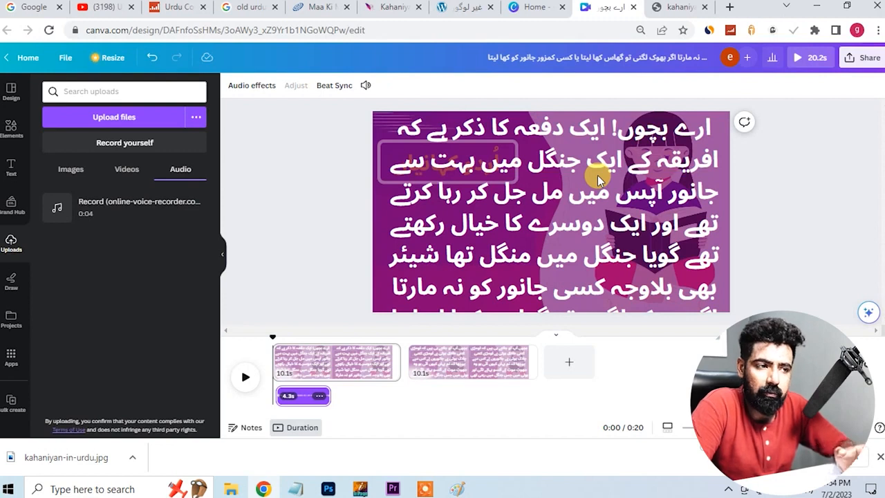
# - Download all pages as a 1080p MP4 video, open the downloaded file in Media Player, and pause playback at 0:08
pyautogui.click(865, 61)
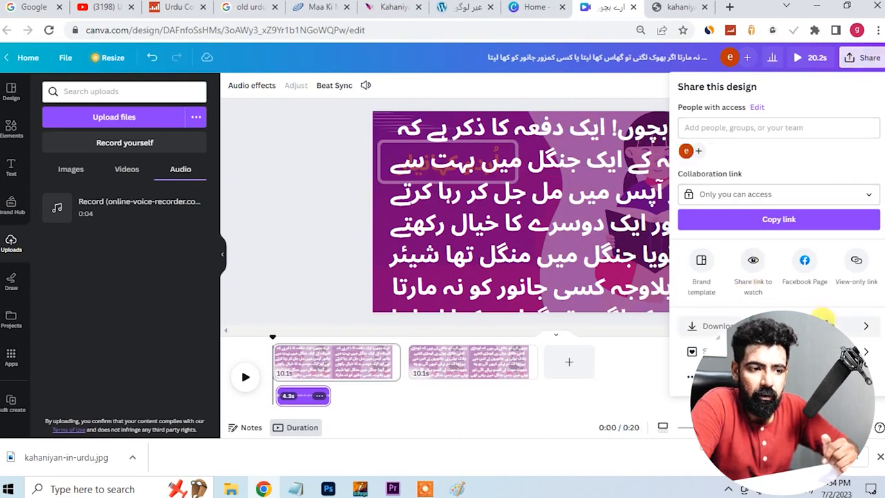
pyautogui.click(826, 324)
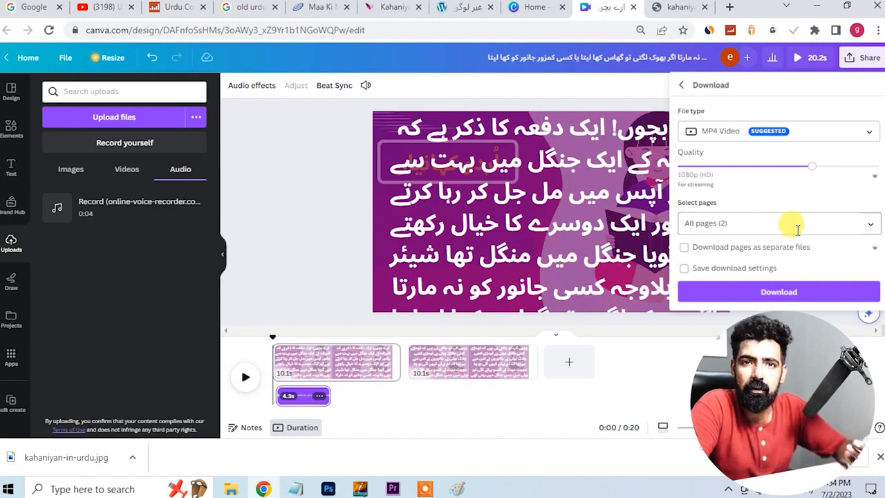
pyautogui.click(762, 296)
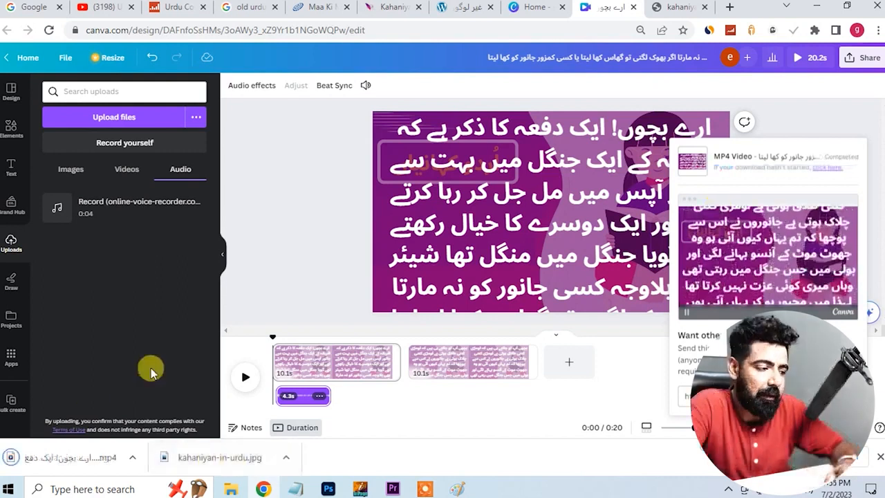
pyautogui.click(70, 457)
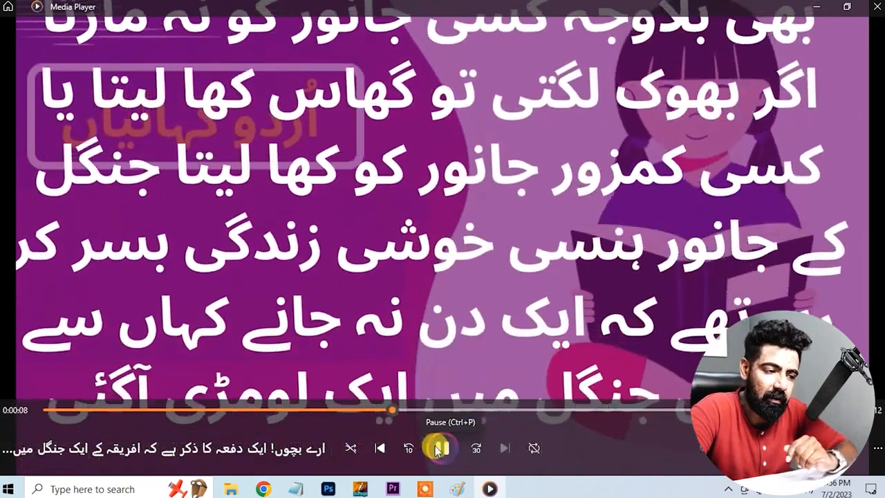
pyautogui.click(444, 449)
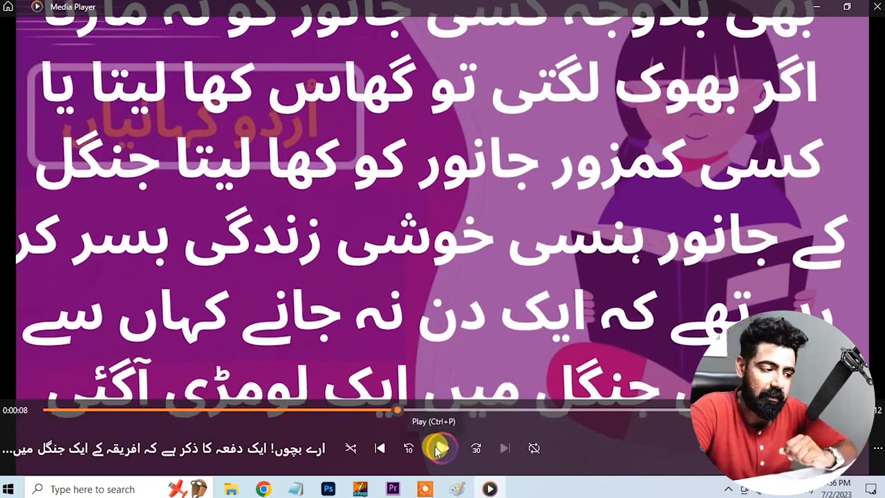